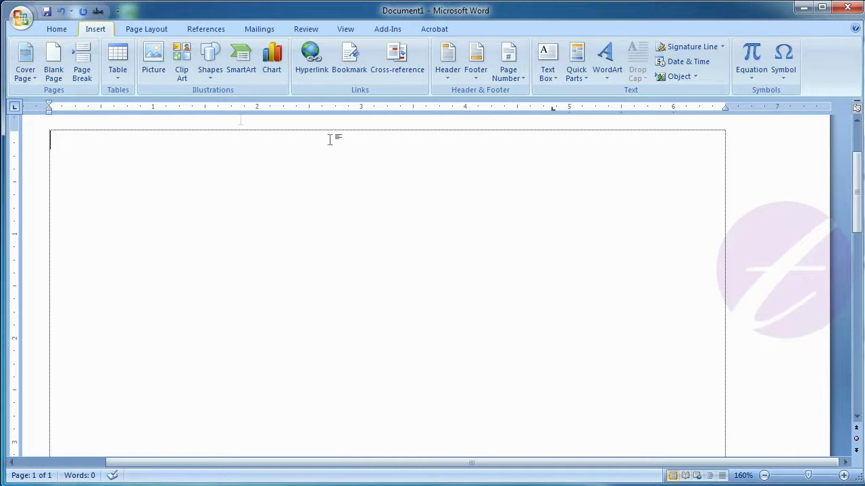
Insert a new WordArt using the orange gradient style from the WordArt gallery
{"action": "left_click", "coordinate": [616, 75]}
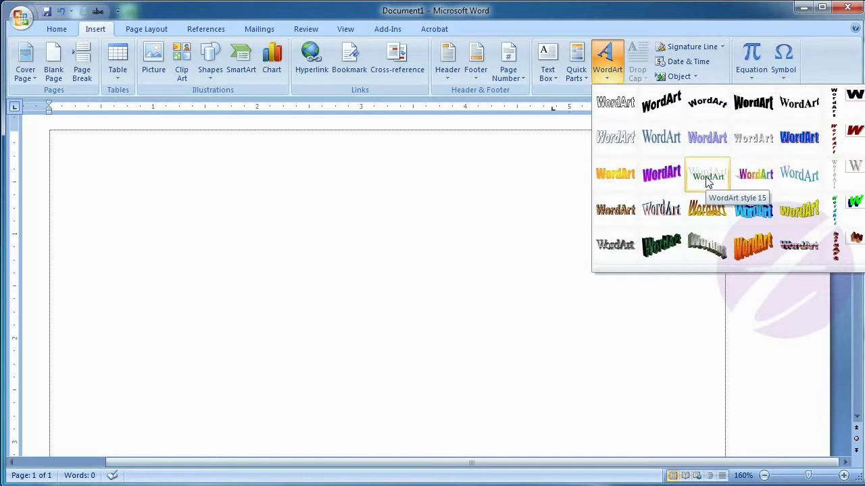
{"action": "left_click", "coordinate": [613, 174]}
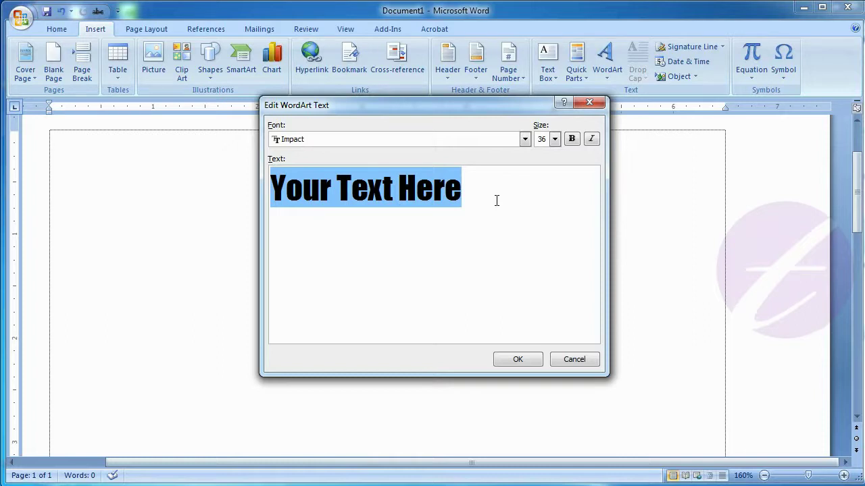
Replace 'Your Text Here' with 'MS Word' and insert the WordArt
{"action": "key", "text": "BackSpace"}
{"action": "type", "text": "M"}
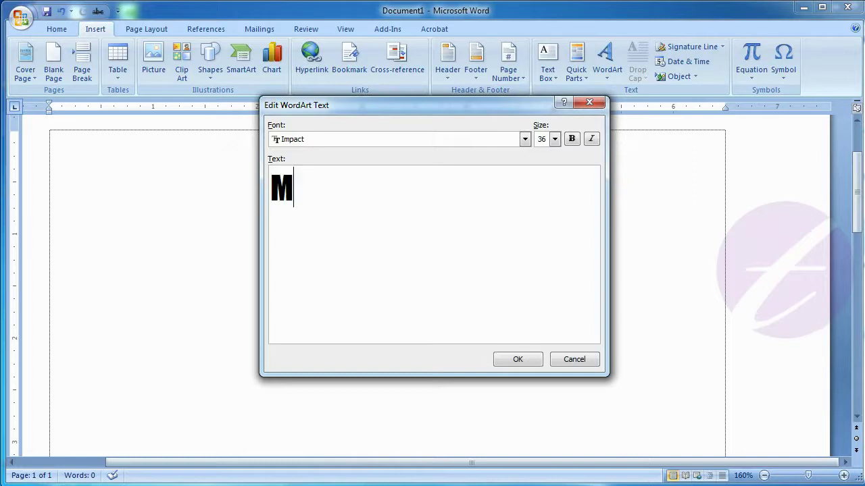
{"action": "type", "text": "S Word"}
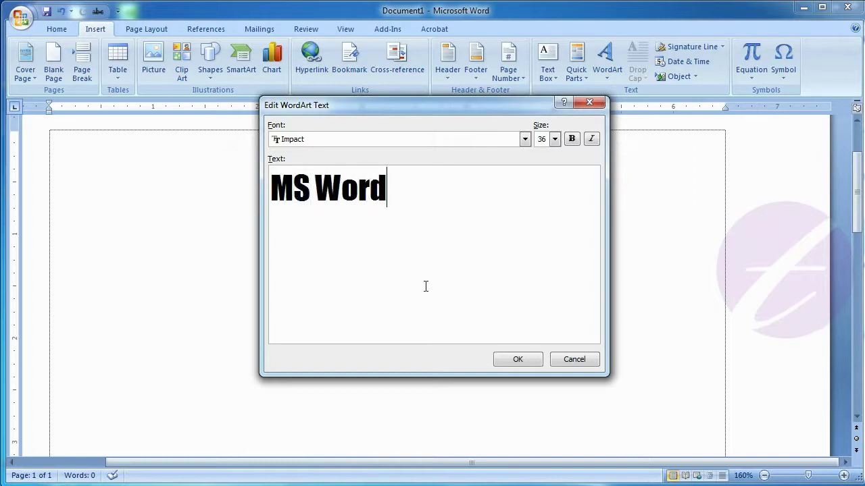
{"action": "left_click", "coordinate": [510, 364]}
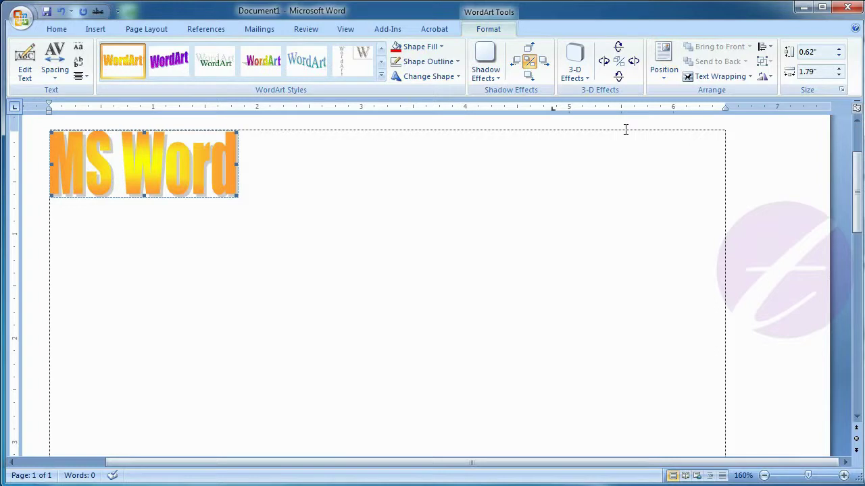
Drag the MS Word WordArt's handles until it measures 1.09" high by 4.26" wide
{"action": "left_click", "coordinate": [266, 198]}
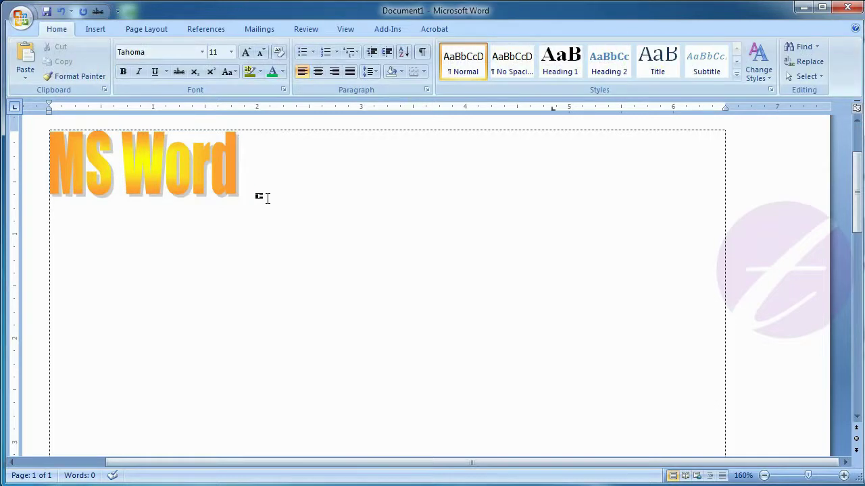
{"action": "left_click", "coordinate": [195, 172]}
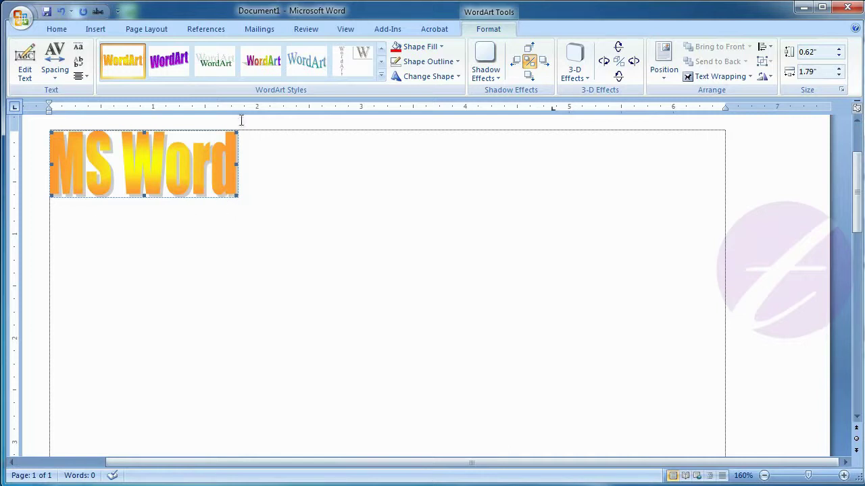
{"action": "left_click_drag", "start_coordinate": [234, 195], "coordinate": [407, 235]}
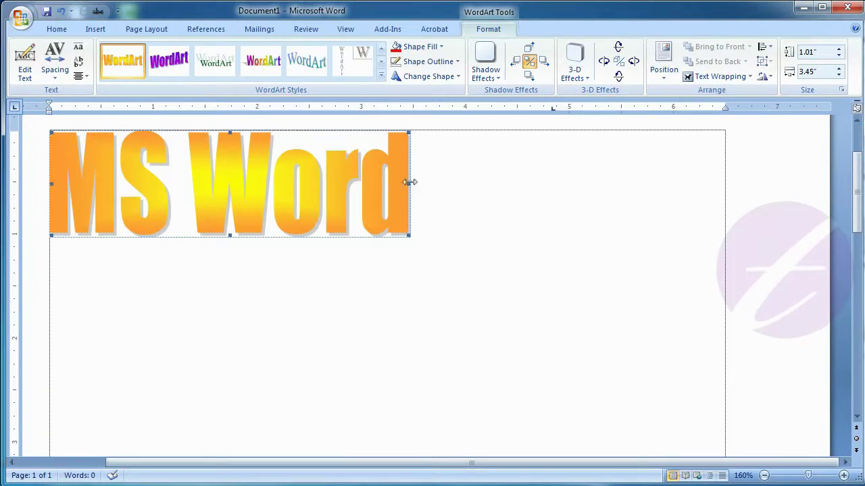
{"action": "left_click_drag", "start_coordinate": [409, 183], "coordinate": [455, 183]}
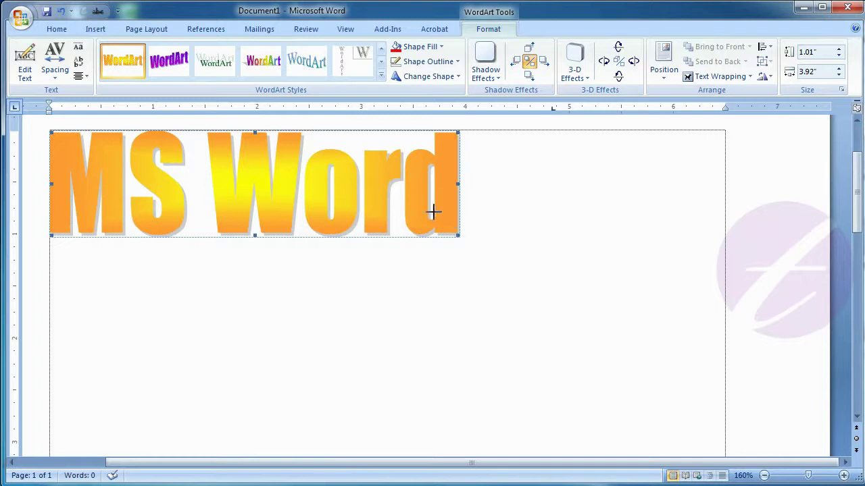
{"action": "left_click_drag", "start_coordinate": [459, 235], "coordinate": [435, 212]}
{"action": "left_click_drag", "start_coordinate": [242, 212], "coordinate": [242, 245]}
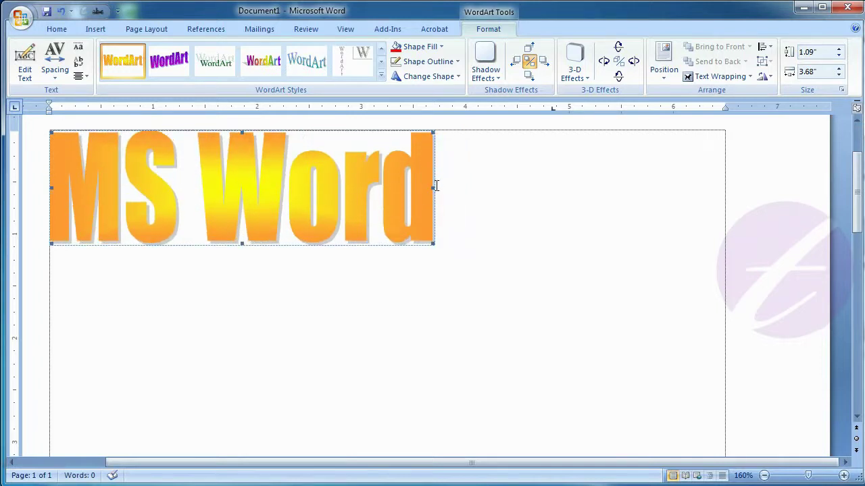
{"action": "left_click_drag", "start_coordinate": [436, 186], "coordinate": [495, 187]}
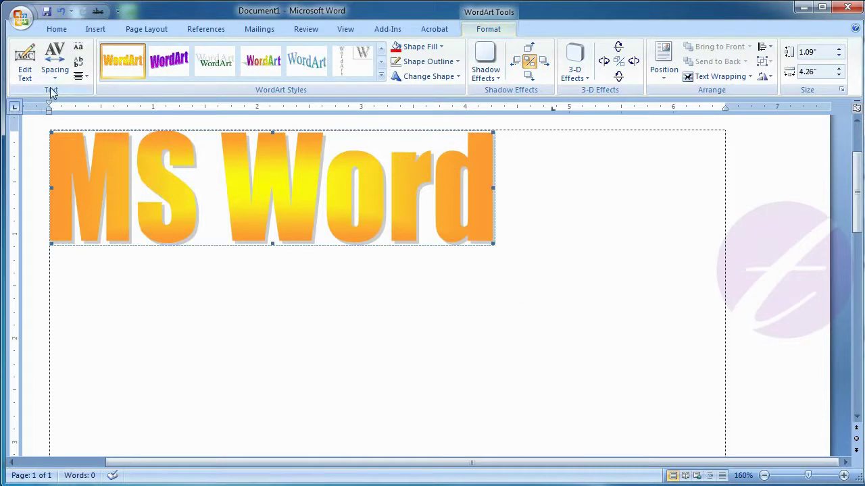
Edit the WordArt text, replacing 'Word' with 'Excel' so it reads 'MS Excel'
{"action": "left_click", "coordinate": [25, 78]}
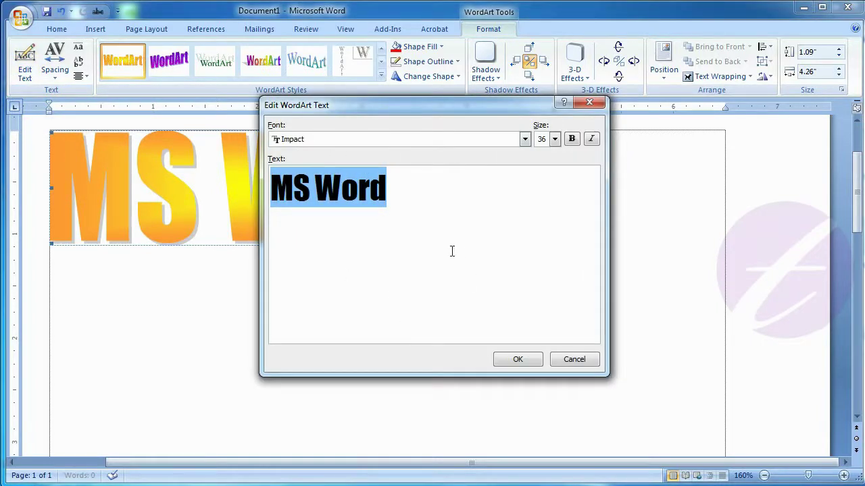
{"action": "left_click", "coordinate": [402, 190]}
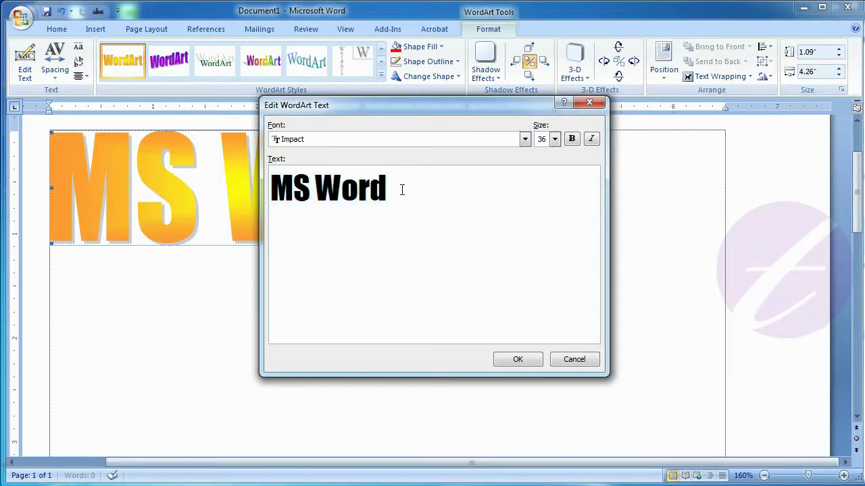
{"action": "key", "text": "BackSpace"}
{"action": "key", "text": "BackSpace"}
{"action": "key", "text": "BackSpace"}
{"action": "key", "text": "BackSpace"}
{"action": "type", "text": "Excel"}
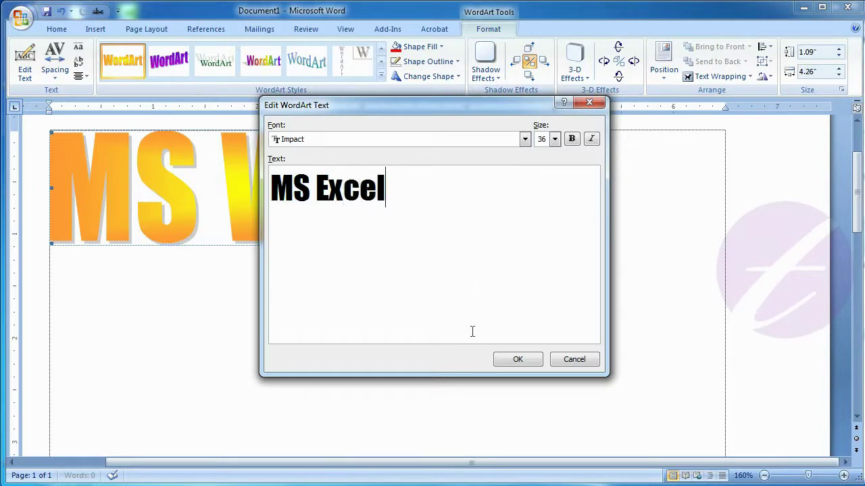
{"action": "left_click", "coordinate": [517, 360]}
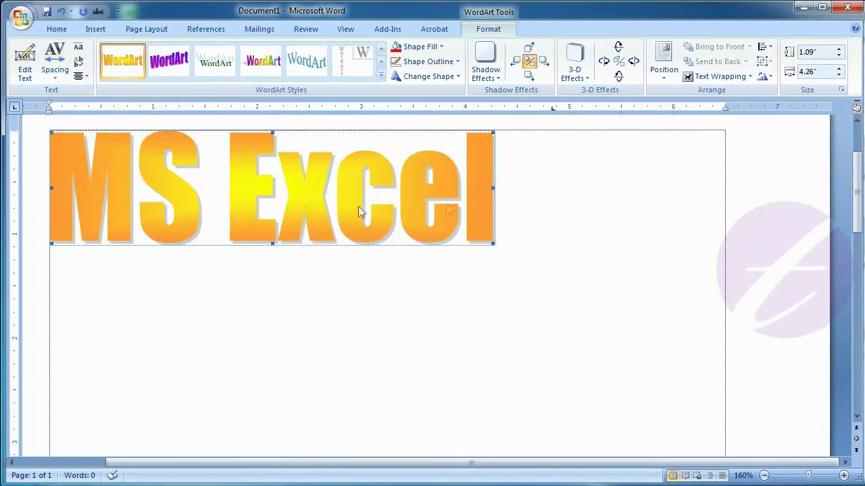
{"action": "left_click", "coordinate": [58, 75]}
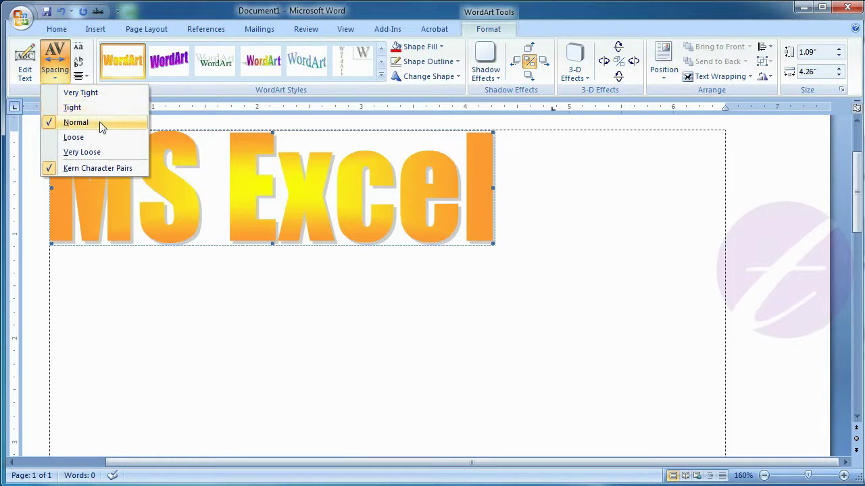
{"action": "left_click", "coordinate": [107, 155]}
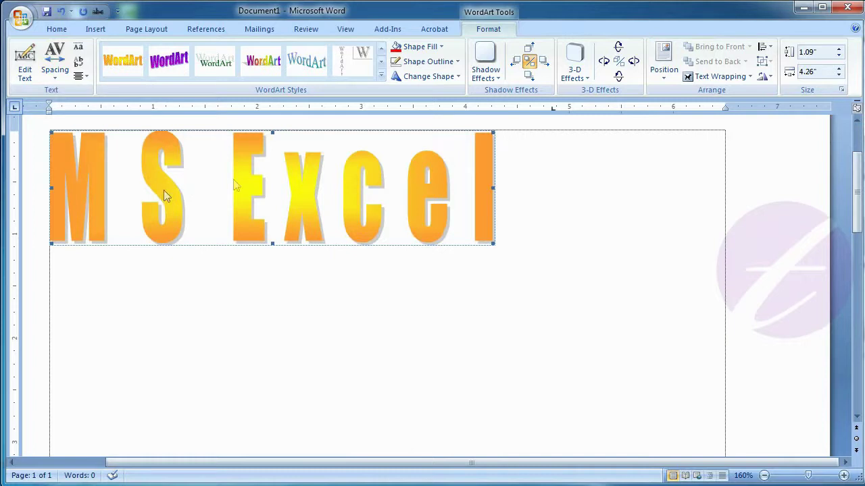
{"action": "left_click", "coordinate": [61, 77]}
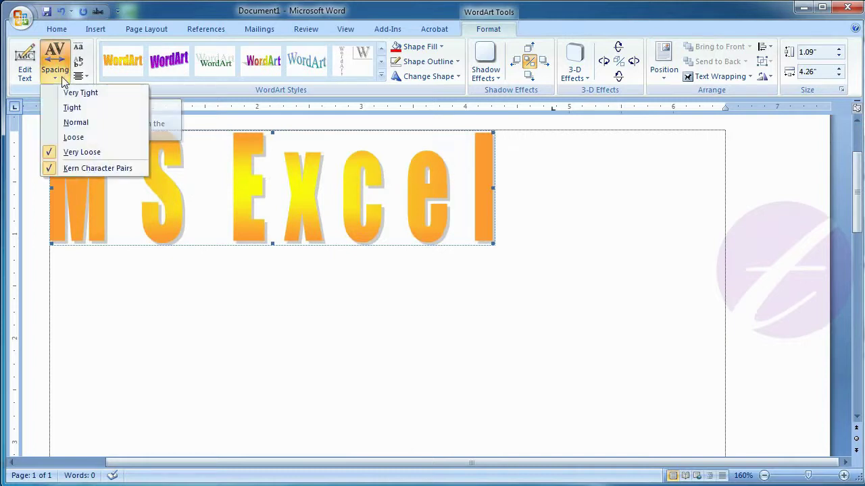
{"action": "left_click", "coordinate": [91, 109]}
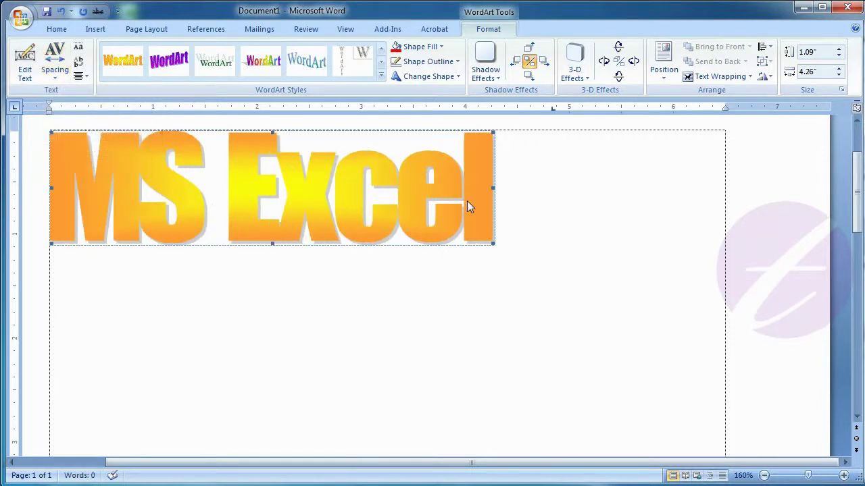
{"action": "left_click", "coordinate": [56, 67]}
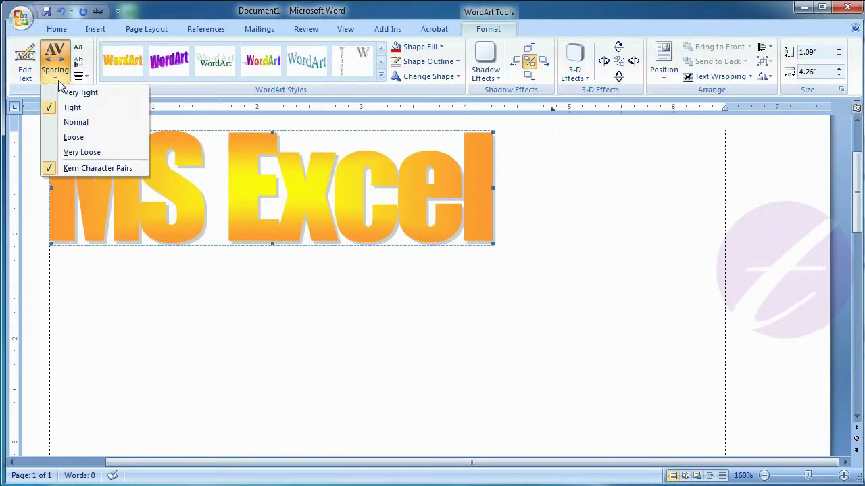
{"action": "left_click", "coordinate": [82, 123]}
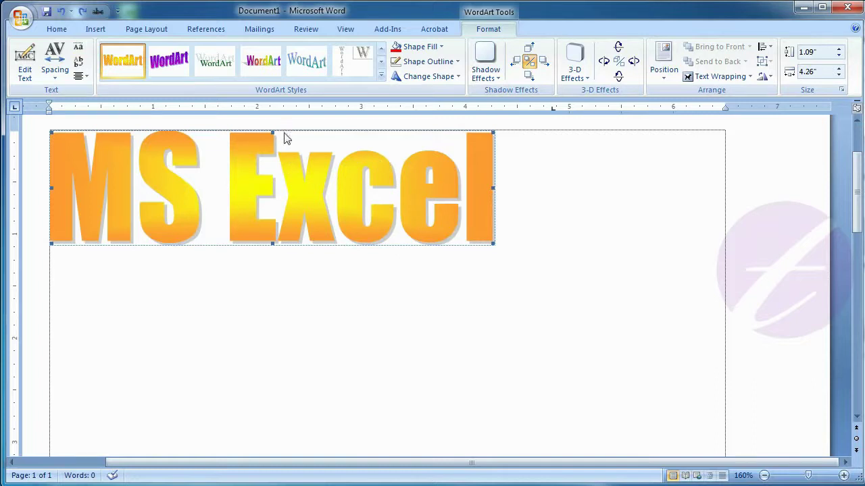
{"action": "left_click", "coordinate": [79, 51]}
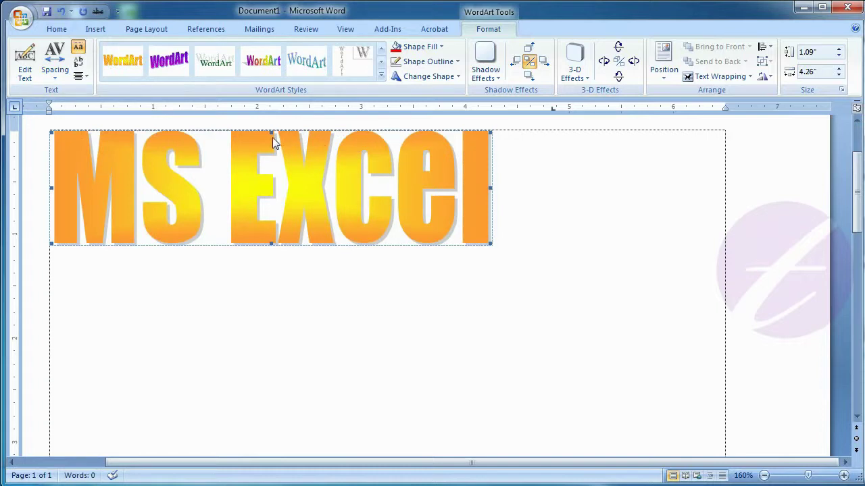
{"action": "left_click", "coordinate": [78, 46]}
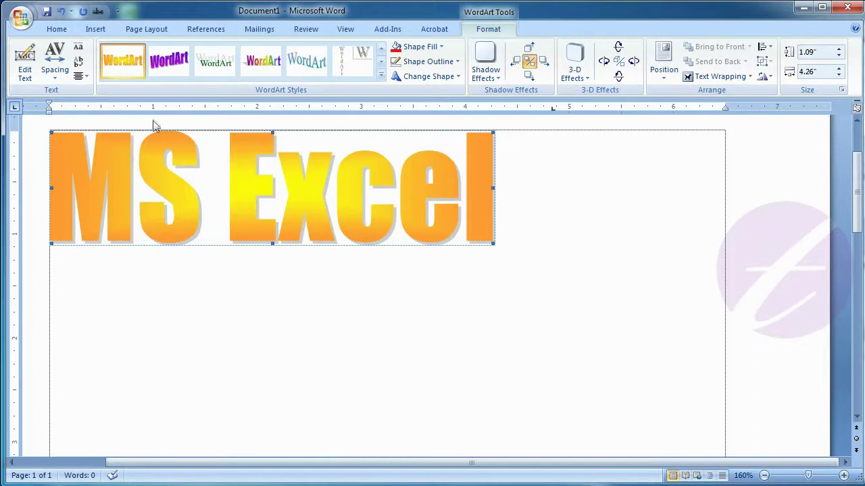
{"action": "left_click", "coordinate": [79, 62]}
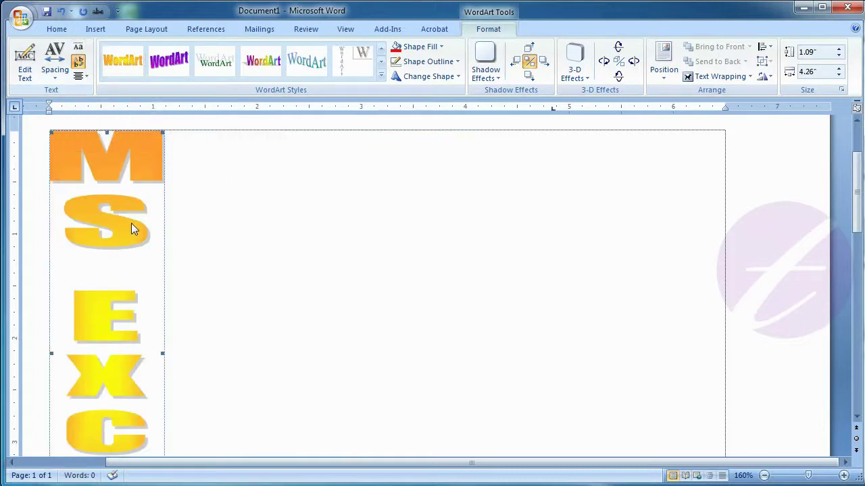
{"action": "scroll", "coordinate": [130, 379], "scroll_direction": "down", "scroll_amount": 5}
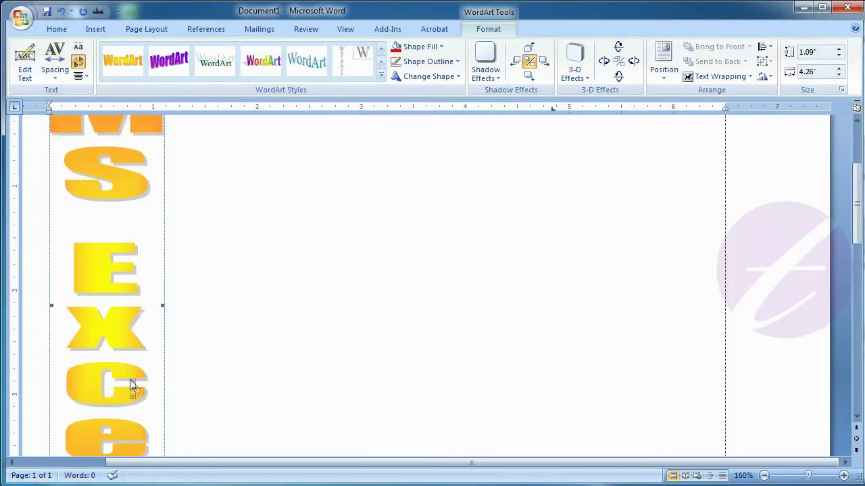
{"action": "scroll", "coordinate": [129, 379], "scroll_direction": "up", "scroll_amount": 7}
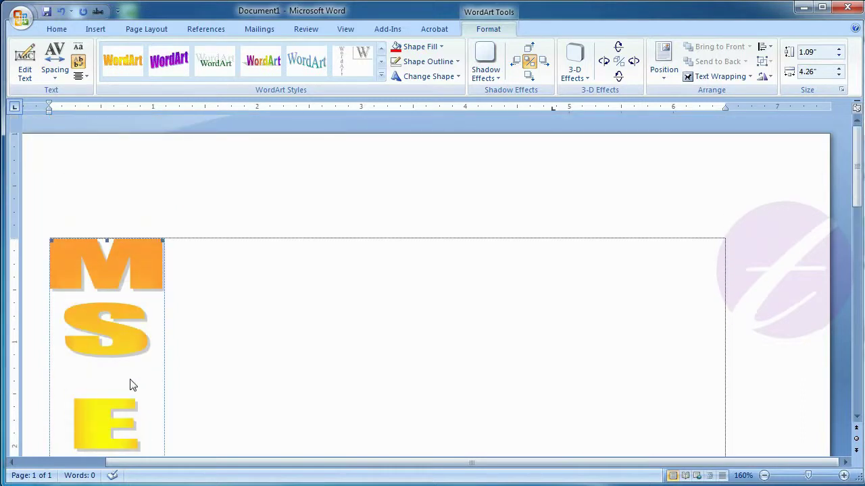
{"action": "scroll", "coordinate": [145, 378], "scroll_direction": "down", "scroll_amount": 3}
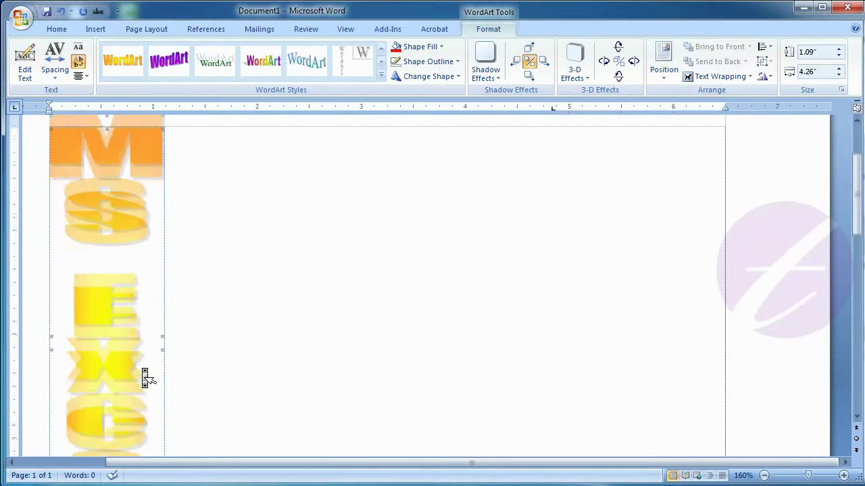
{"action": "left_click", "coordinate": [79, 62]}
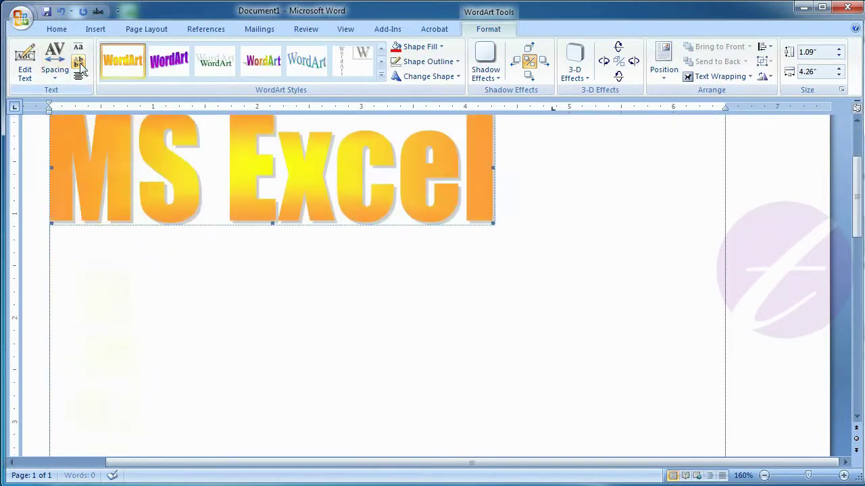
{"action": "scroll", "coordinate": [230, 166], "scroll_direction": "up", "scroll_amount": 1}
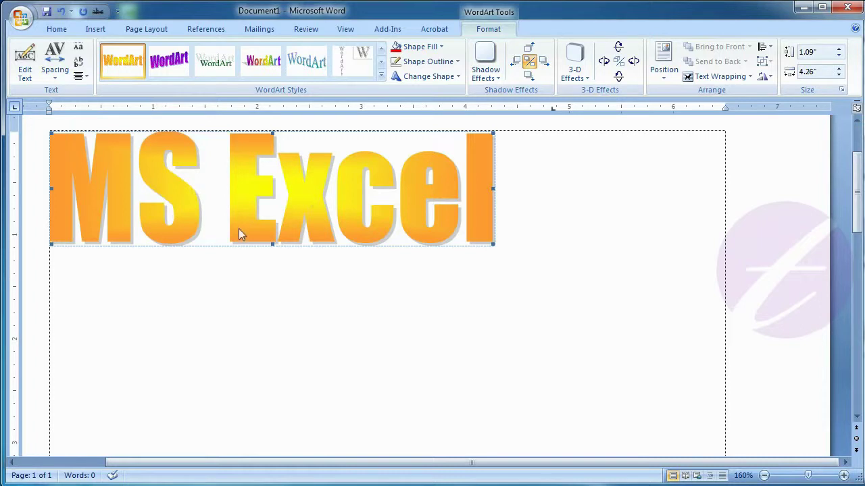
Add lines 'MS Word tutorial.' and 'Paint' below 'MS Excel' in the WordArt text
{"action": "left_click", "coordinate": [25, 73]}
{"action": "left_click", "coordinate": [400, 198]}
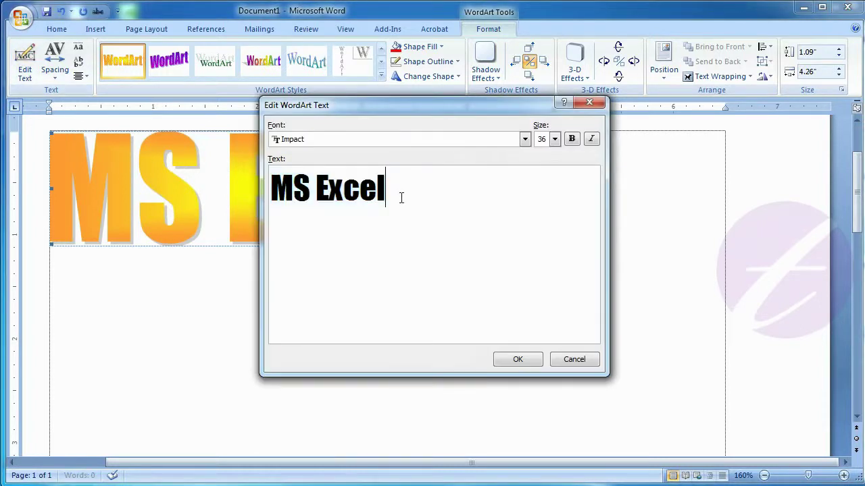
{"action": "key", "text": "Return"}
{"action": "type", "text": "MS Word"}
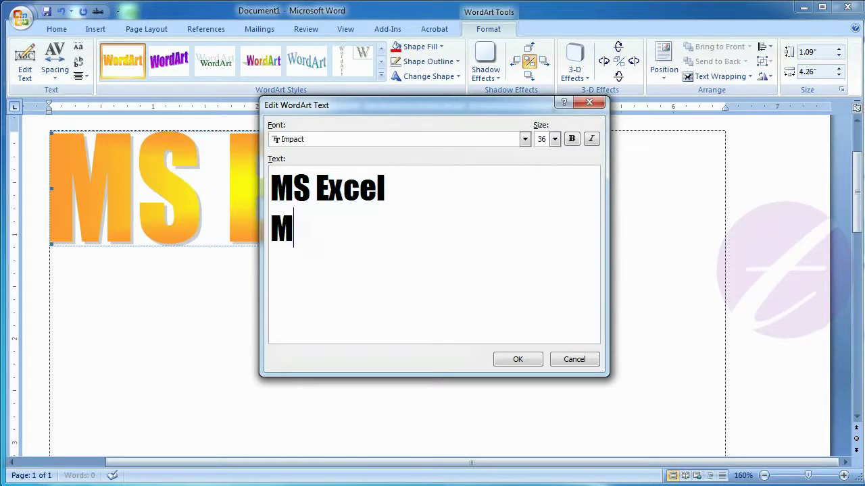
{"action": "key", "text": "BackSpace"}
{"action": "key", "text": "BackSpace"}
{"action": "key", "text": "BackSpace"}
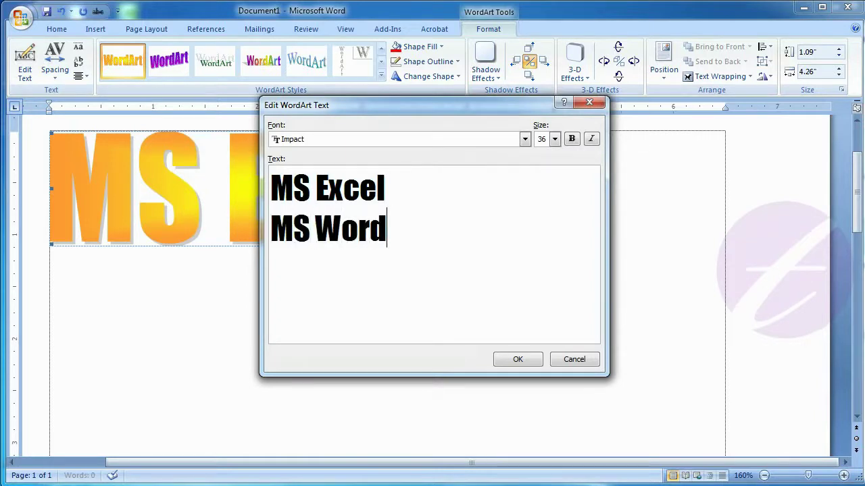
{"action": "type", "text": "rd tutorial."}
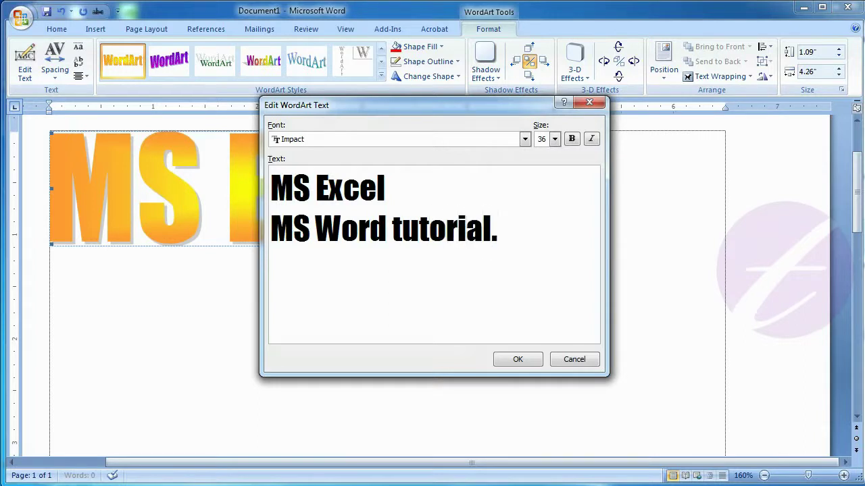
{"action": "key", "text": "Return"}
{"action": "type", "text": "Paint"}
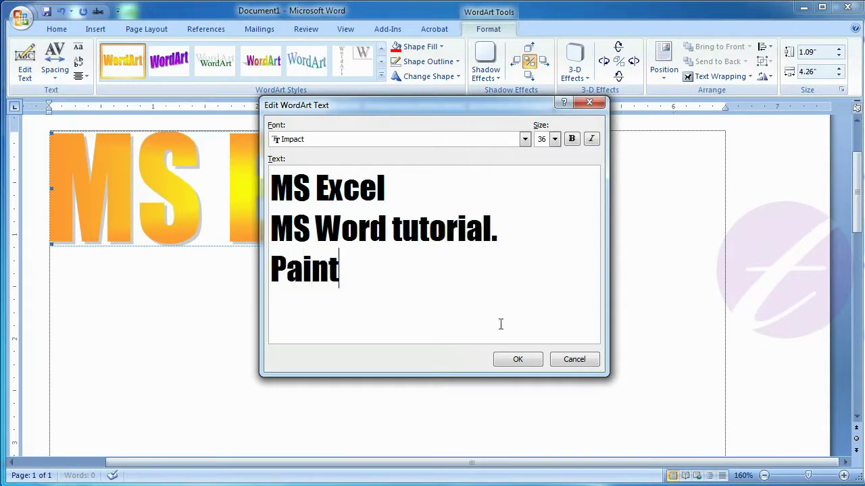
{"action": "left_click", "coordinate": [514, 363]}
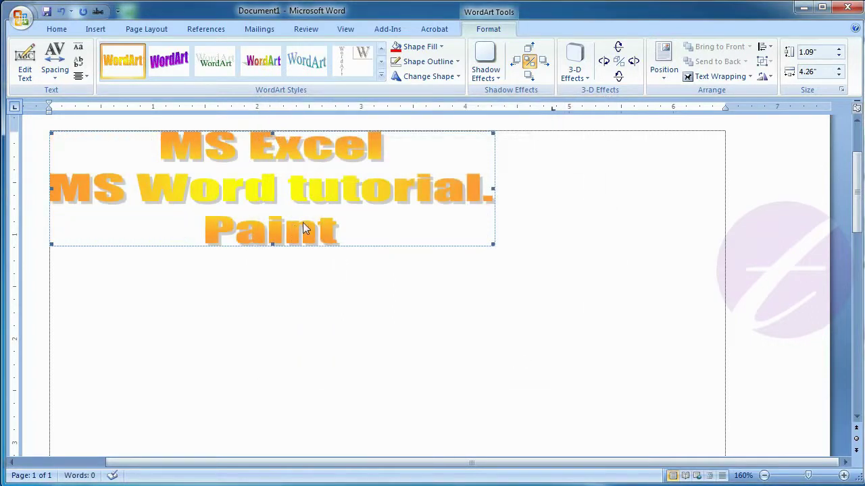
Try Left, Right and Word Justify alignment on the WordArt lines, ending with Left Align
{"action": "left_click", "coordinate": [82, 77]}
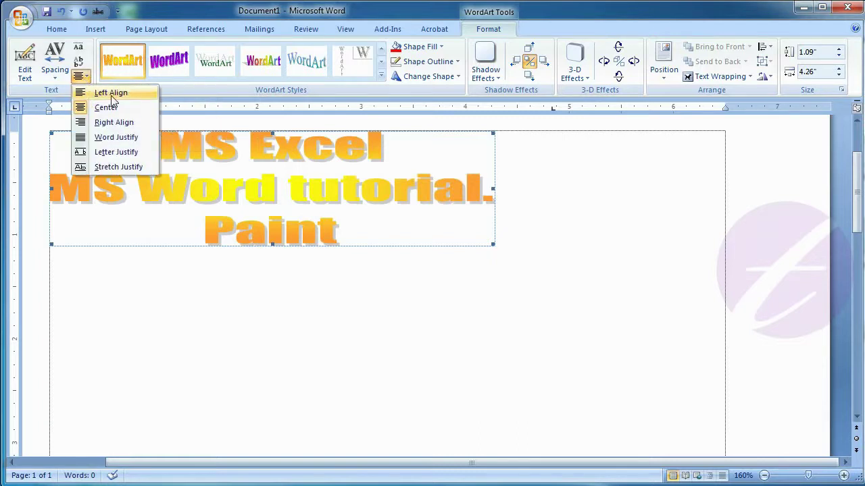
{"action": "left_click", "coordinate": [111, 95]}
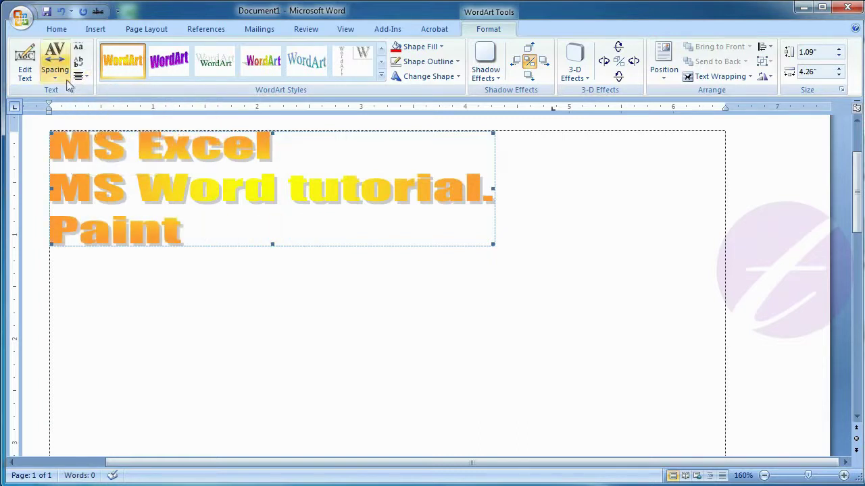
{"action": "left_click", "coordinate": [78, 78]}
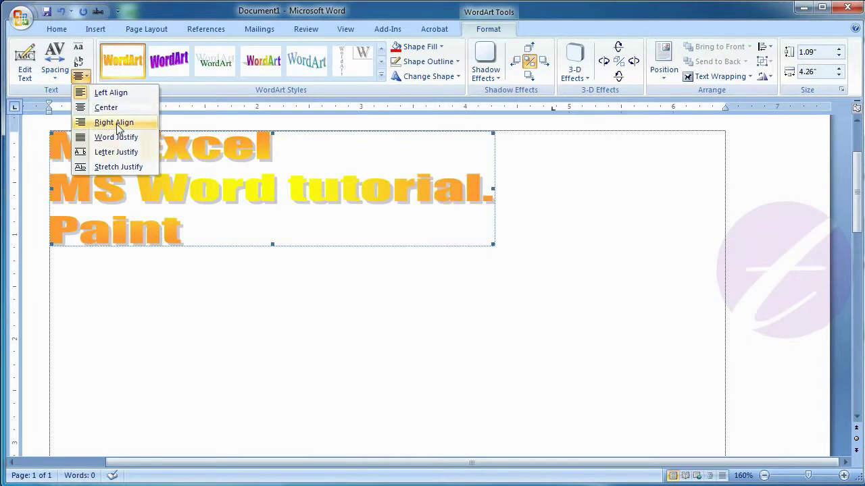
{"action": "left_click", "coordinate": [108, 119]}
{"action": "left_click", "coordinate": [80, 76]}
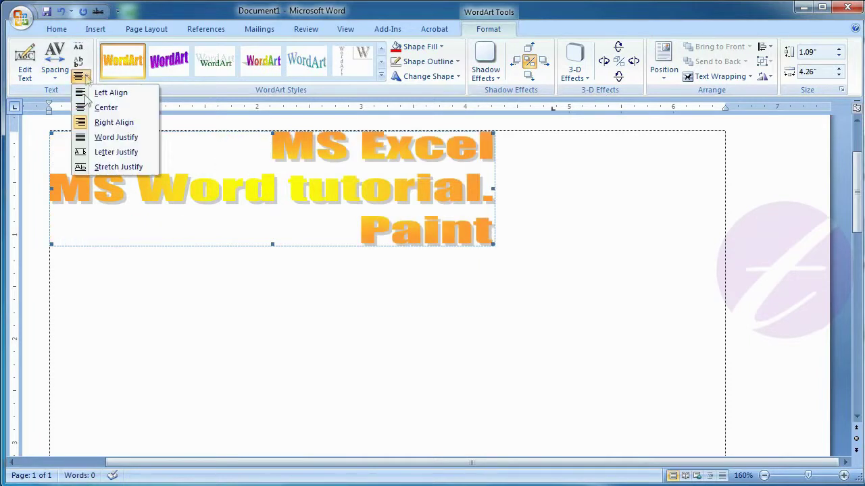
{"action": "left_click", "coordinate": [125, 138]}
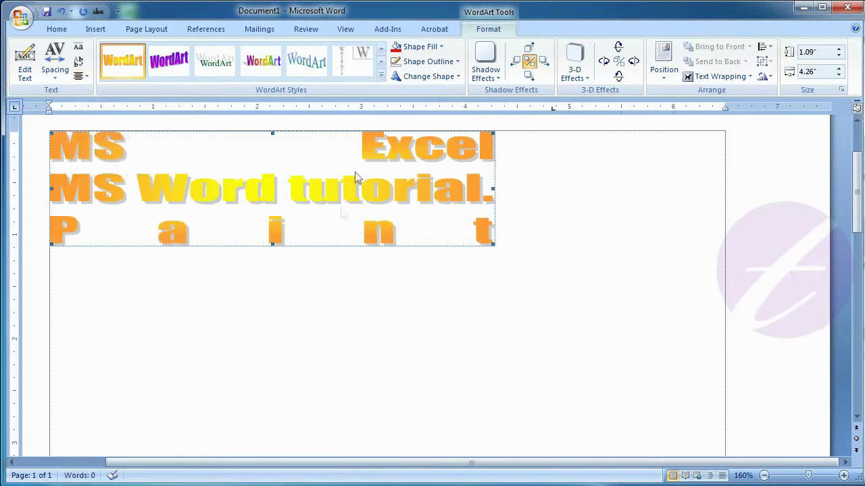
{"action": "left_click", "coordinate": [80, 77]}
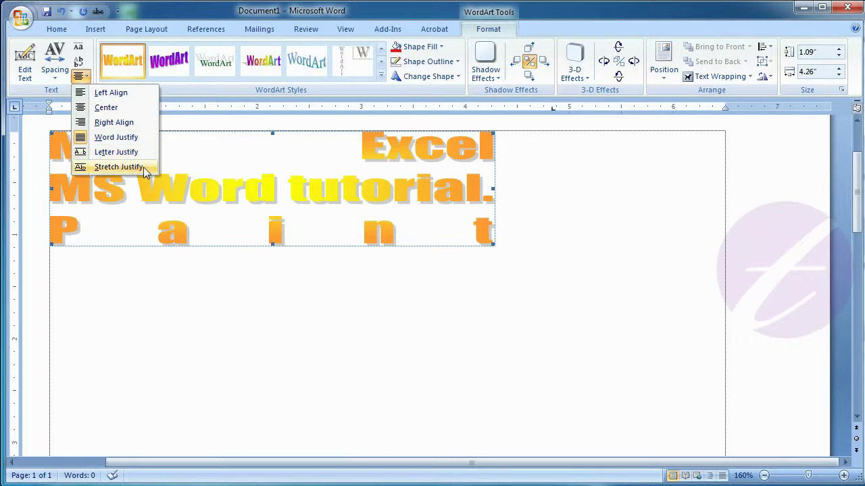
{"action": "left_click", "coordinate": [115, 99]}
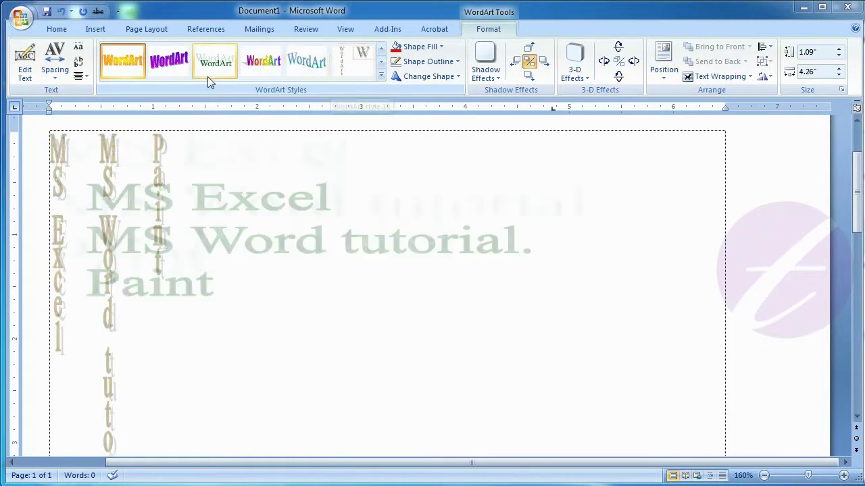
Try the grey 3-D WordArt style, then apply the first plain black outline style
{"action": "left_click", "coordinate": [381, 79]}
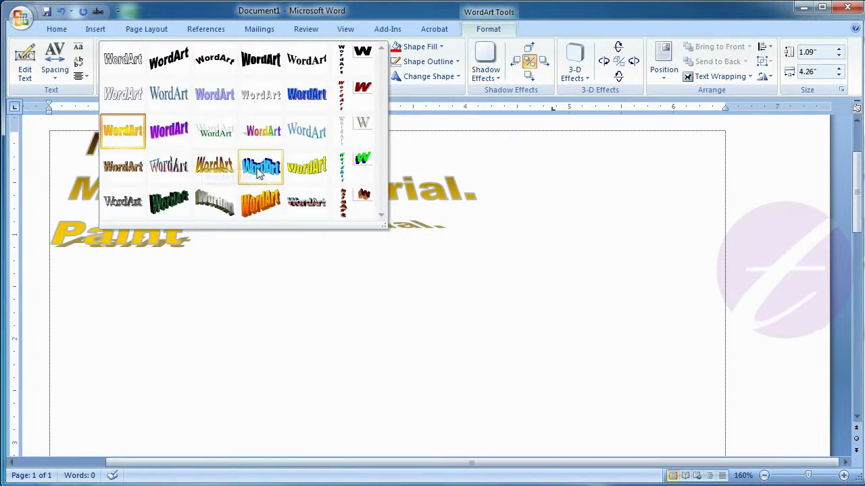
{"action": "left_click", "coordinate": [212, 202]}
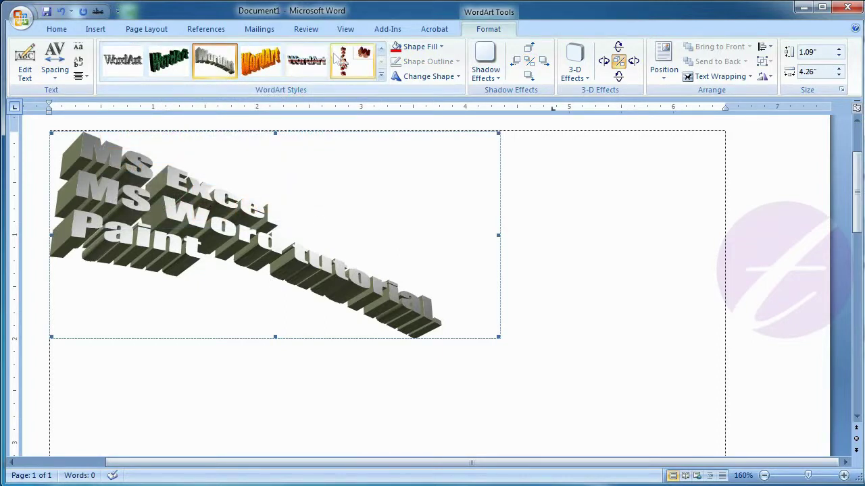
{"action": "left_click", "coordinate": [382, 78]}
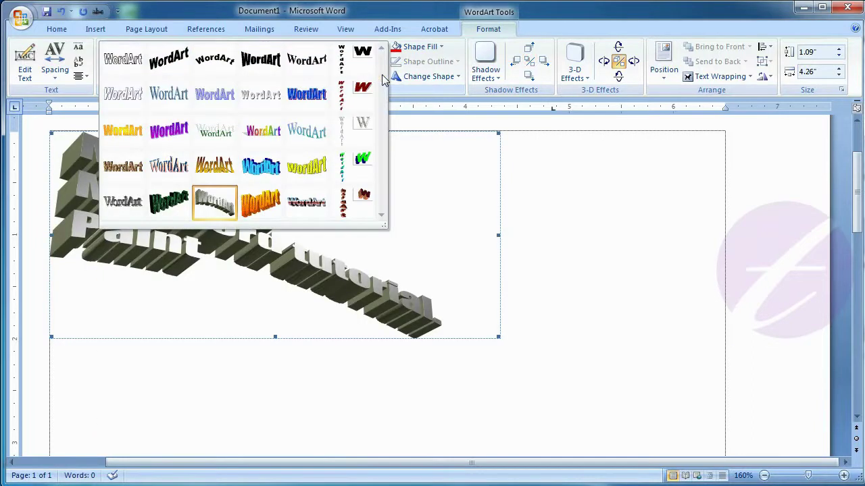
{"action": "left_click", "coordinate": [133, 65]}
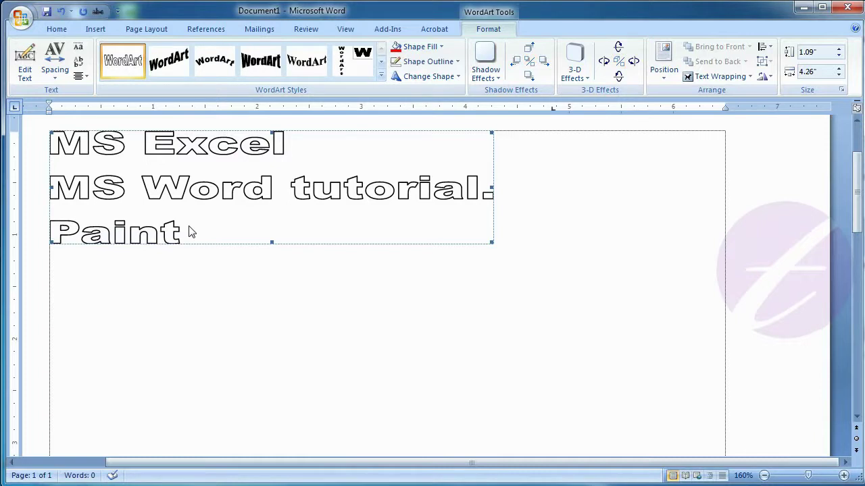
Delete the 'MS Word tutorial.' and 'Paint' lines, leaving only 'MS Excel'
{"action": "left_click", "coordinate": [30, 78]}
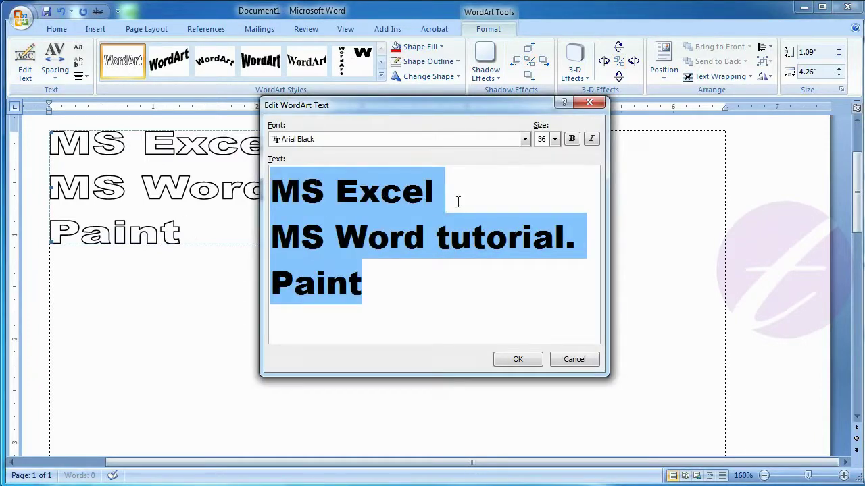
{"action": "left_click", "coordinate": [402, 289]}
{"action": "mouse_move", "coordinate": [403, 290]}
{"action": "left_mouse_down"}
{"action": "mouse_move", "coordinate": [269, 270]}
{"action": "mouse_move", "coordinate": [273, 245]}
{"action": "left_mouse_up"}
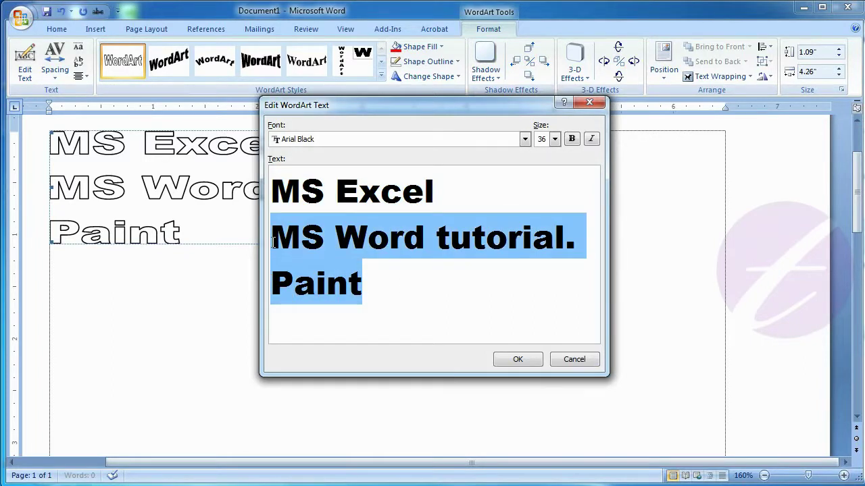
{"action": "key", "text": "BackSpace"}
{"action": "key", "text": "BackSpace"}
{"action": "left_click", "coordinate": [505, 362]}
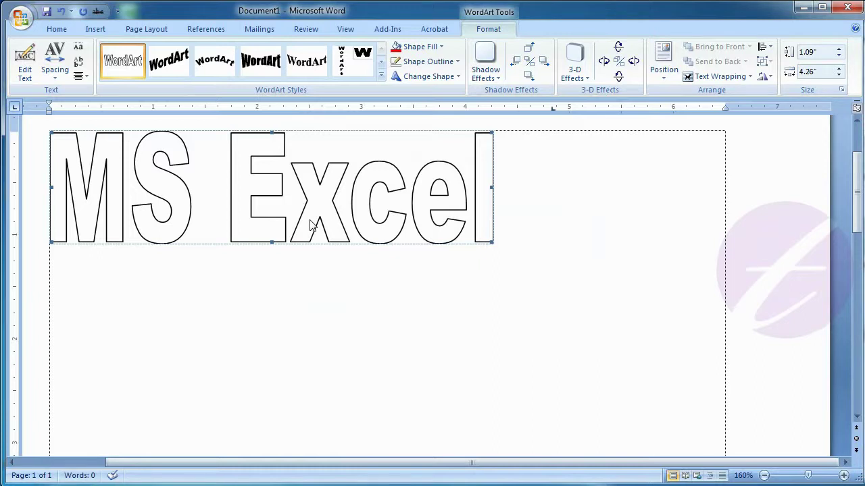
Set the WordArt's Shape Fill to the dark red standard colour
{"action": "left_click", "coordinate": [442, 48]}
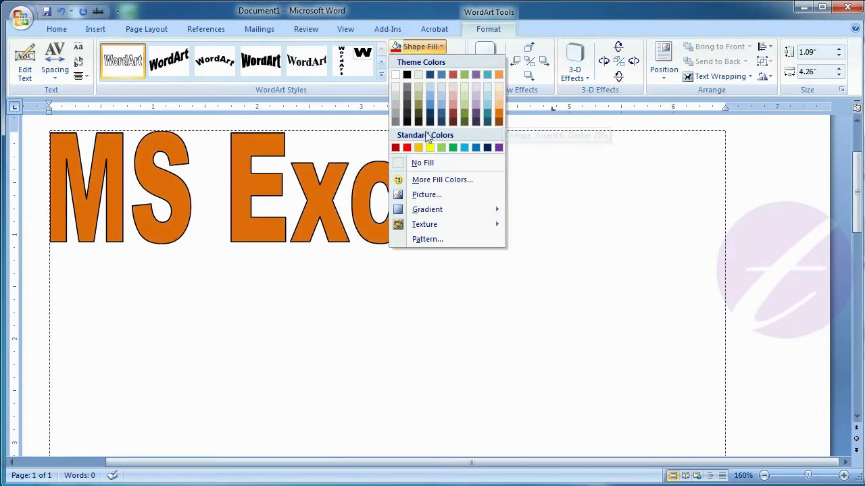
{"action": "left_click", "coordinate": [395, 148]}
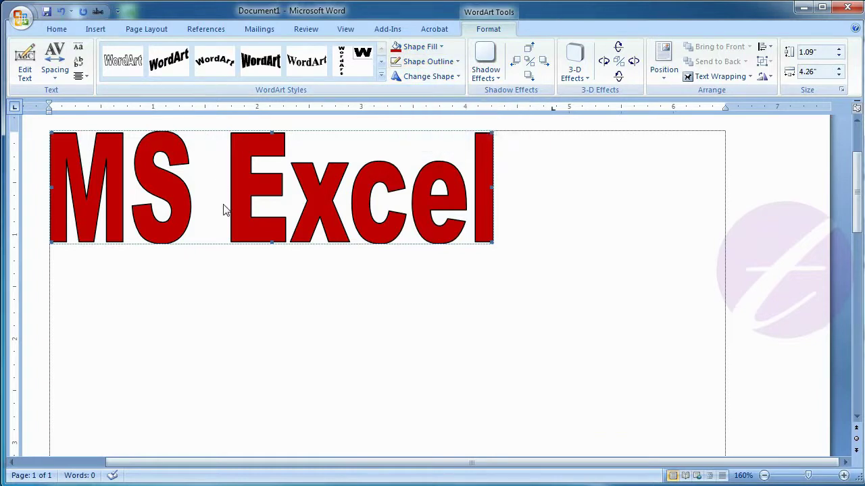
Try a green 3 pt outline on the WordArt, then set Shape Outline to No Outline
{"action": "left_click", "coordinate": [455, 66]}
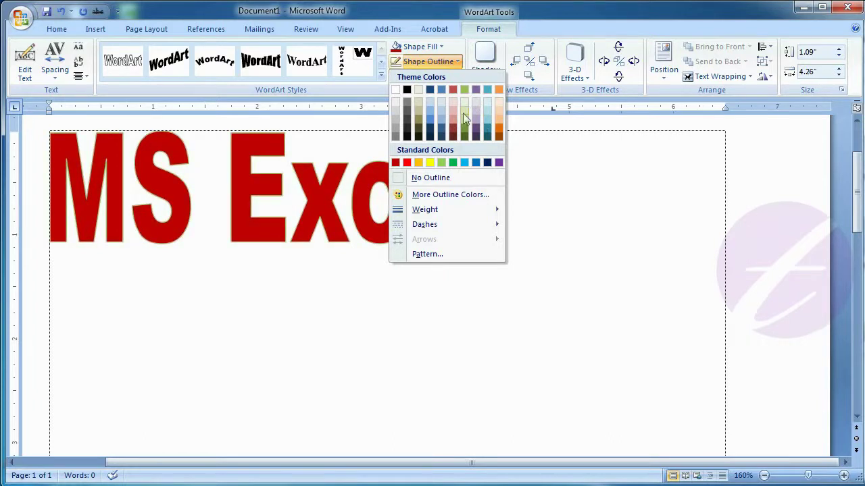
{"action": "left_click", "coordinate": [452, 166]}
{"action": "left_click", "coordinate": [449, 60]}
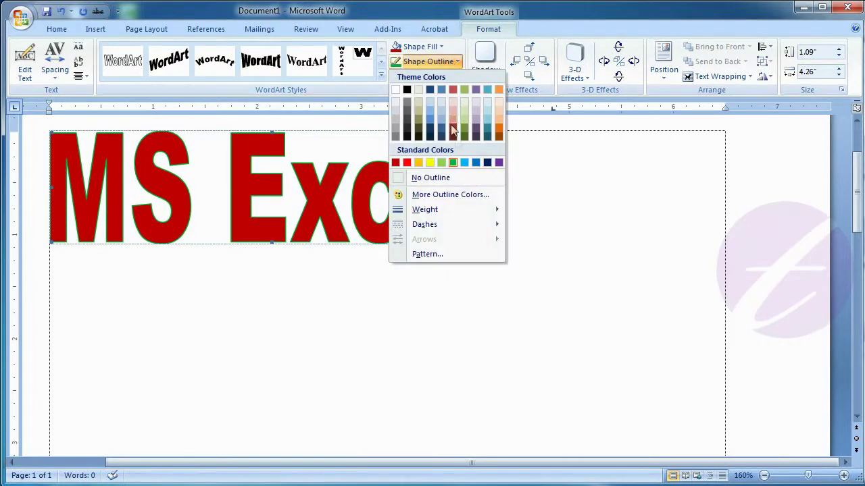
{"action": "mouse_move", "coordinate": [448, 209]}
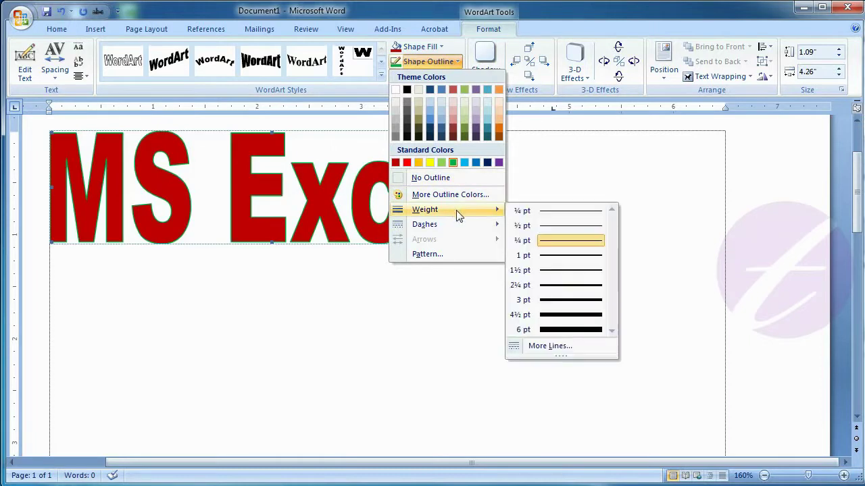
{"action": "left_click", "coordinate": [552, 301]}
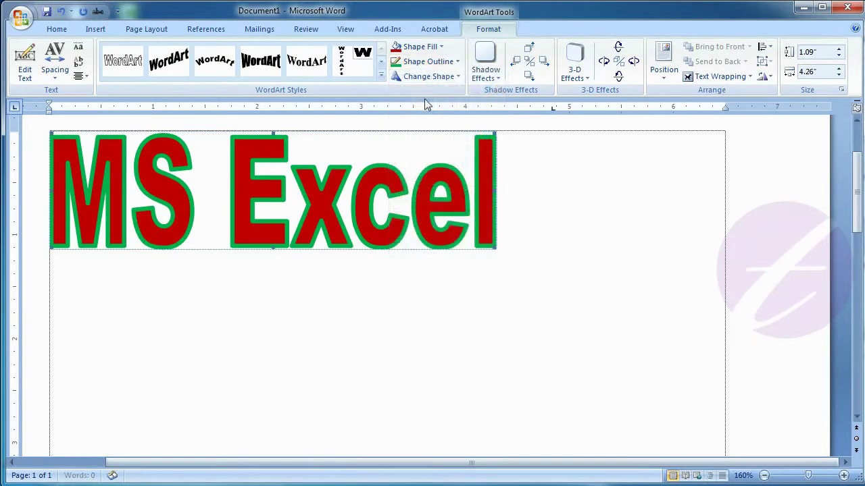
{"action": "left_click", "coordinate": [430, 61]}
{"action": "mouse_move", "coordinate": [463, 230]}
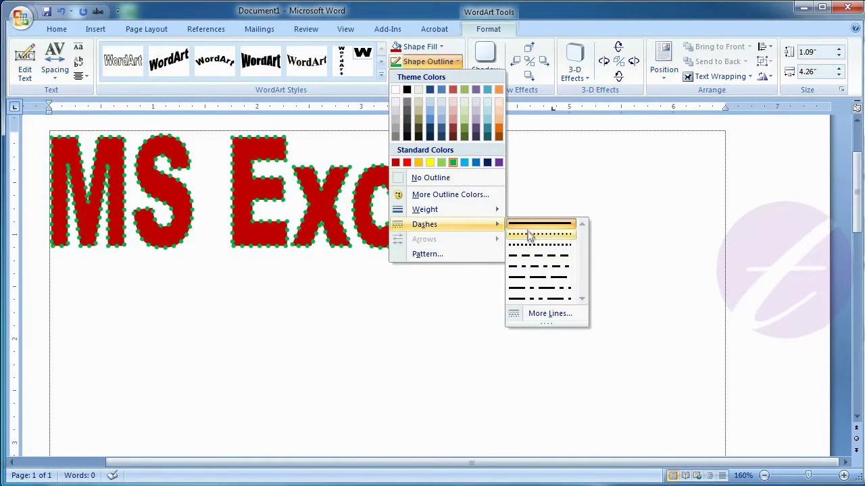
{"action": "left_click", "coordinate": [454, 176]}
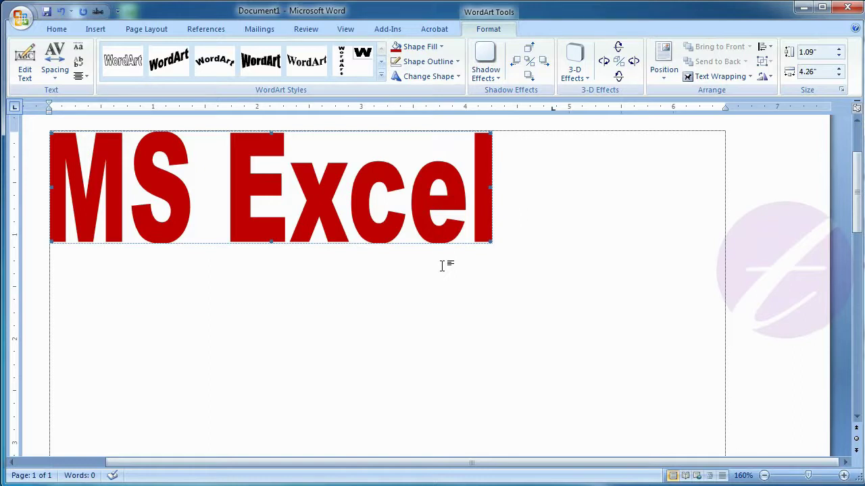
Warp the MS Excel WordArt into Wave 1, then switch it to the first Warp shape
{"action": "left_click", "coordinate": [446, 77]}
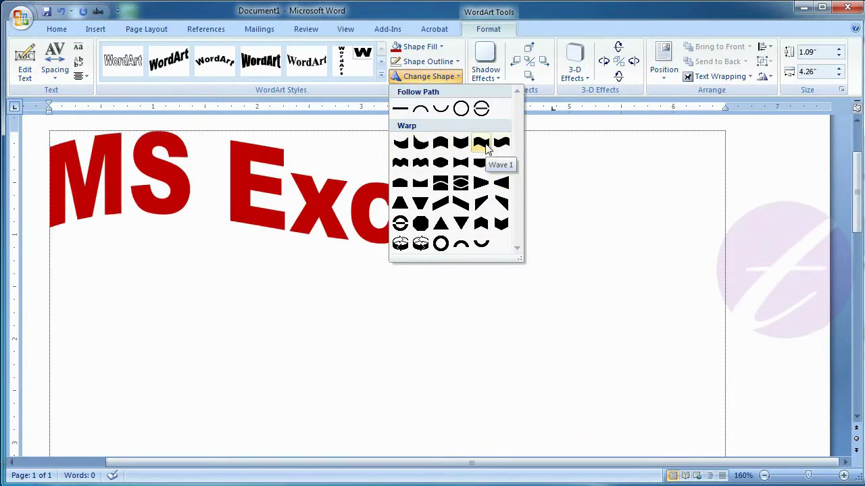
{"action": "left_click", "coordinate": [483, 146]}
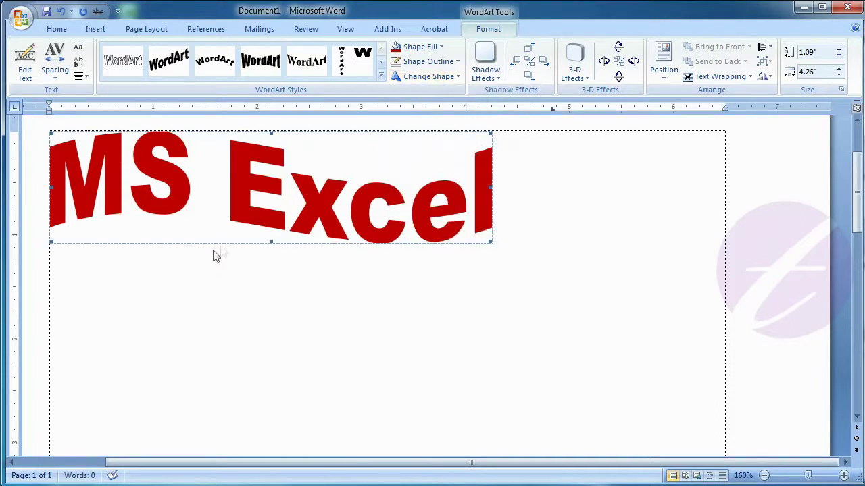
{"action": "left_click", "coordinate": [441, 77]}
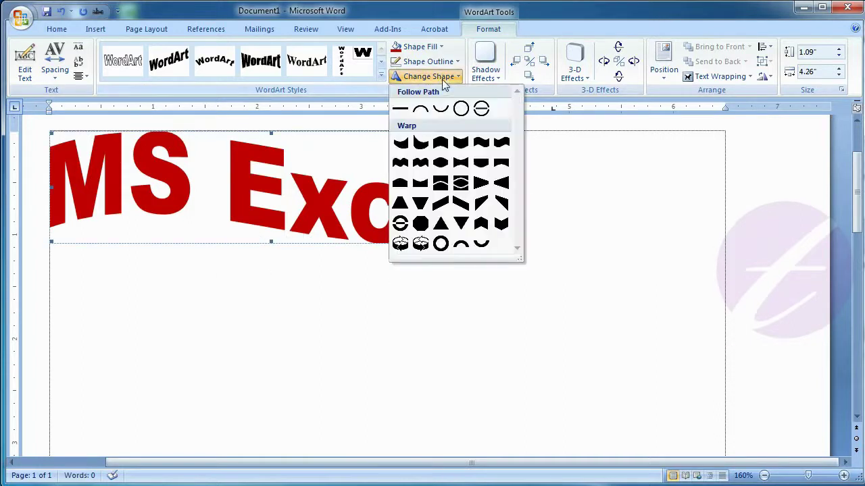
{"action": "left_click", "coordinate": [400, 144]}
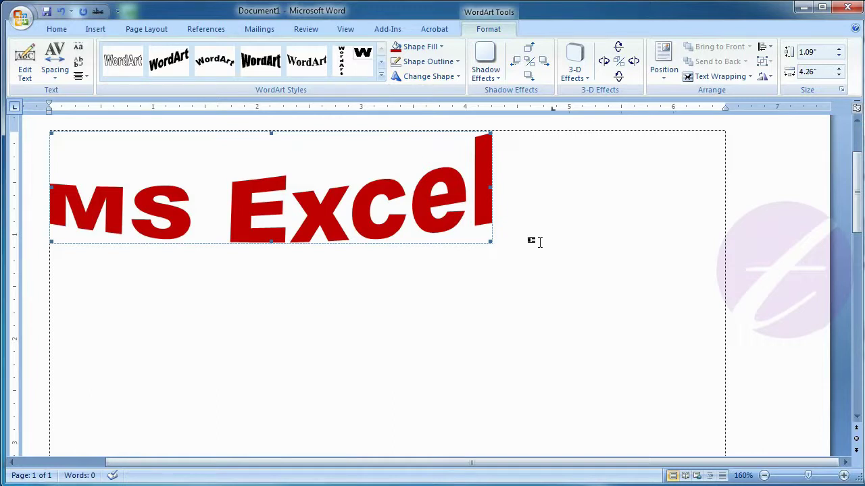
Add a drop shadow to the MS Excel WordArt and nudge it right three times, then left four
{"action": "left_click", "coordinate": [497, 80]}
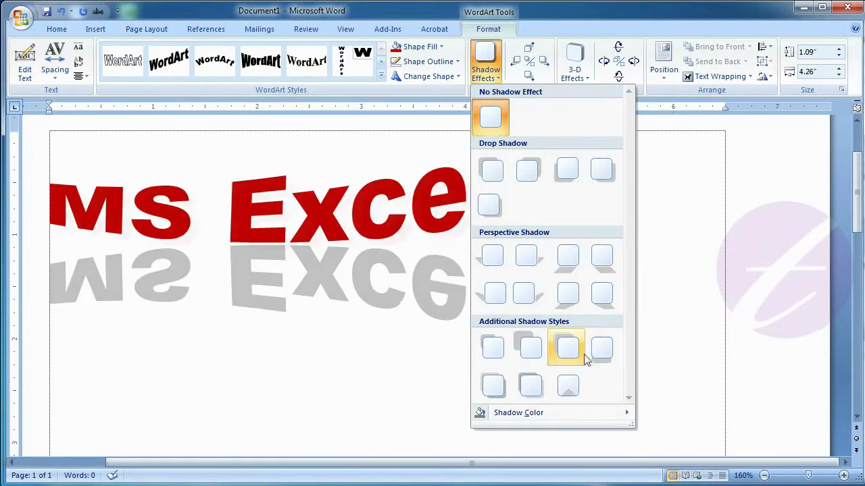
{"action": "left_click", "coordinate": [580, 354]}
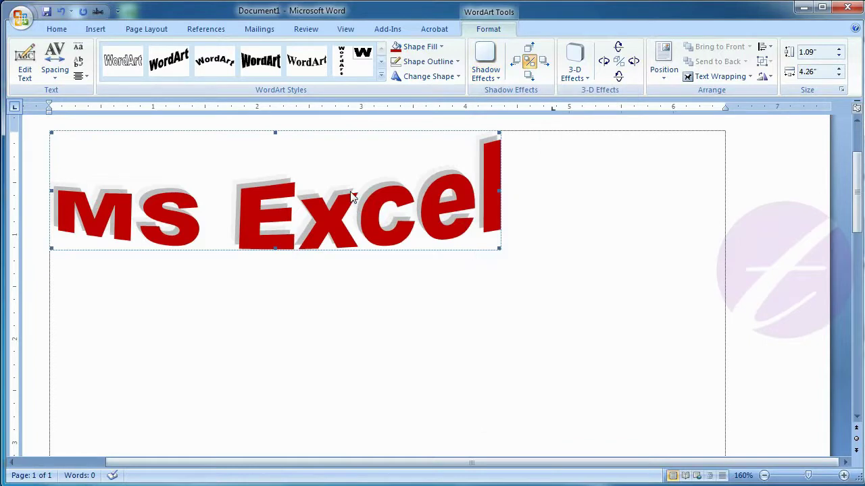
{"action": "left_click", "coordinate": [545, 68]}
{"action": "left_click", "coordinate": [544, 66]}
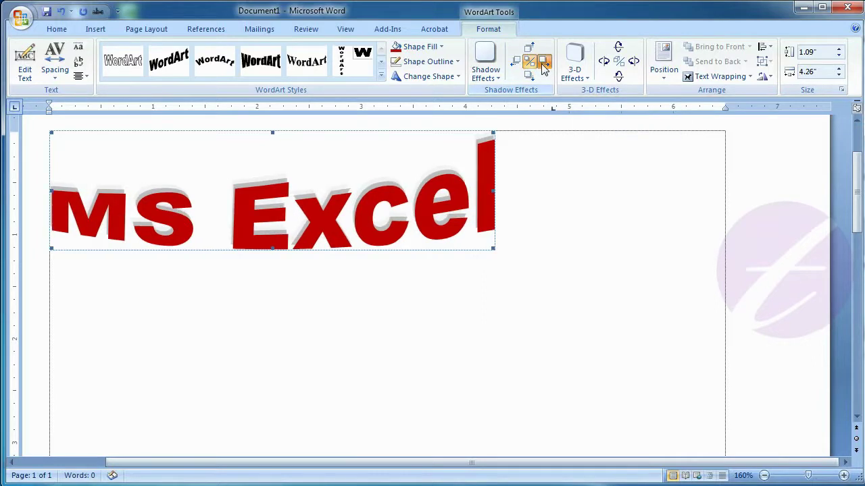
{"action": "left_click", "coordinate": [544, 66]}
{"action": "left_click", "coordinate": [522, 64]}
{"action": "left_click", "coordinate": [522, 64]}
{"action": "left_click", "coordinate": [523, 64]}
{"action": "left_click", "coordinate": [522, 63]}
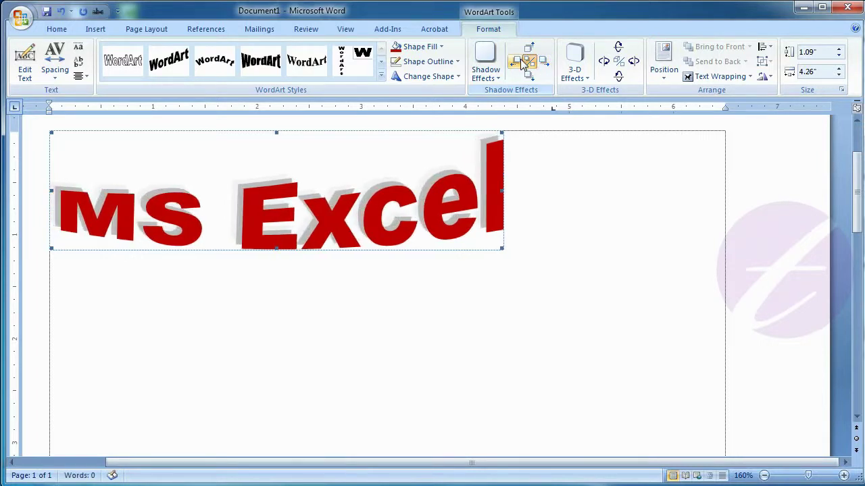
Nudge the WordArt shadow up twice, then down four times
{"action": "left_click", "coordinate": [530, 48]}
{"action": "left_click", "coordinate": [530, 49]}
{"action": "left_click", "coordinate": [530, 77]}
{"action": "left_click", "coordinate": [530, 77]}
{"action": "left_click", "coordinate": [531, 77]}
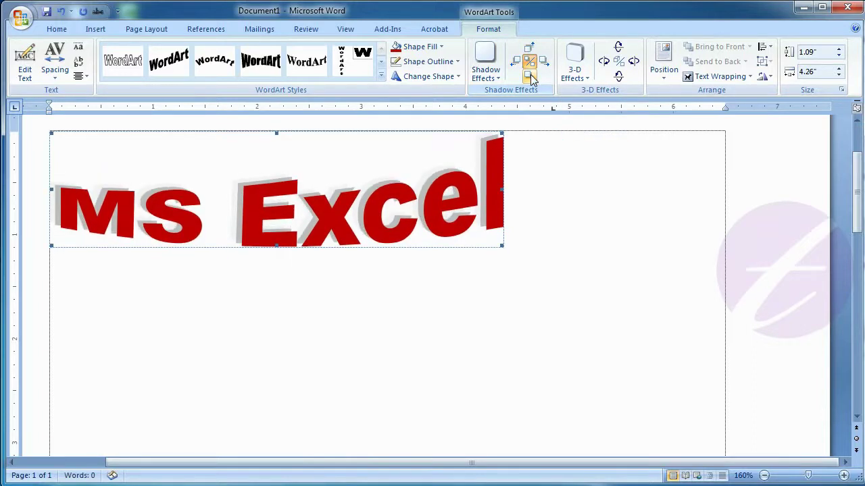
{"action": "left_click", "coordinate": [530, 77]}
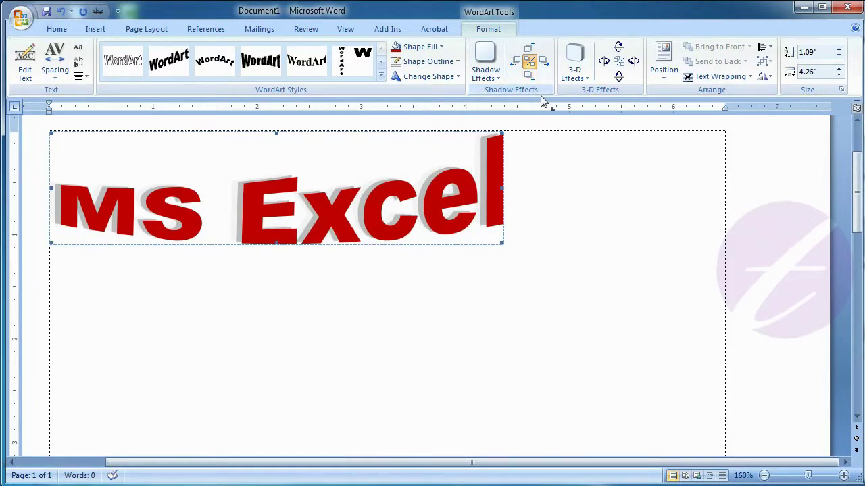
Apply a Perspective 3-D effect to the MS Excel WordArt and tilt it up, then down
{"action": "left_click", "coordinate": [574, 67]}
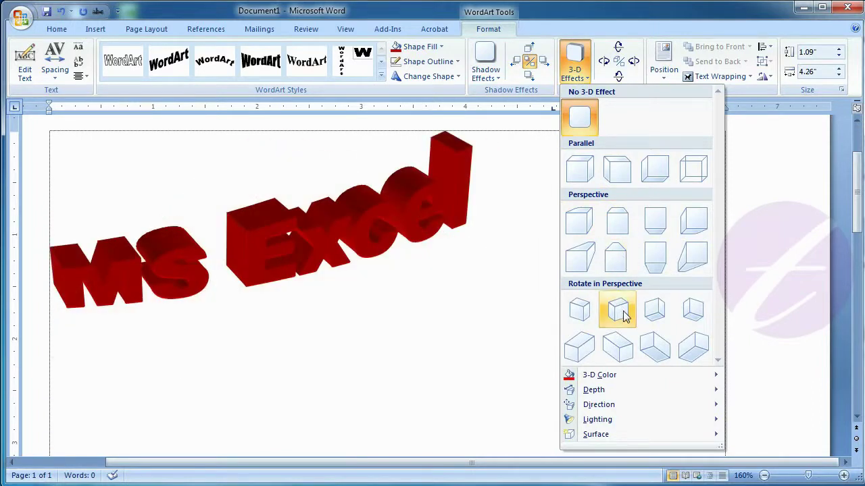
{"action": "left_click", "coordinate": [658, 223]}
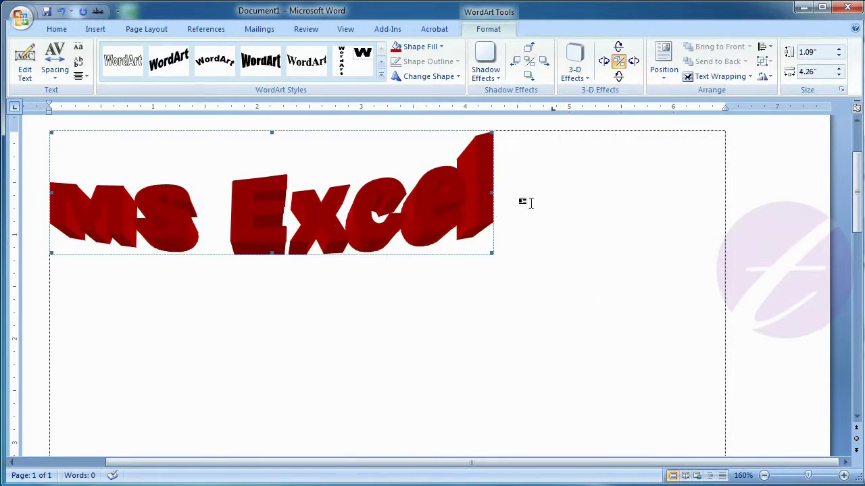
{"action": "left_click", "coordinate": [618, 47]}
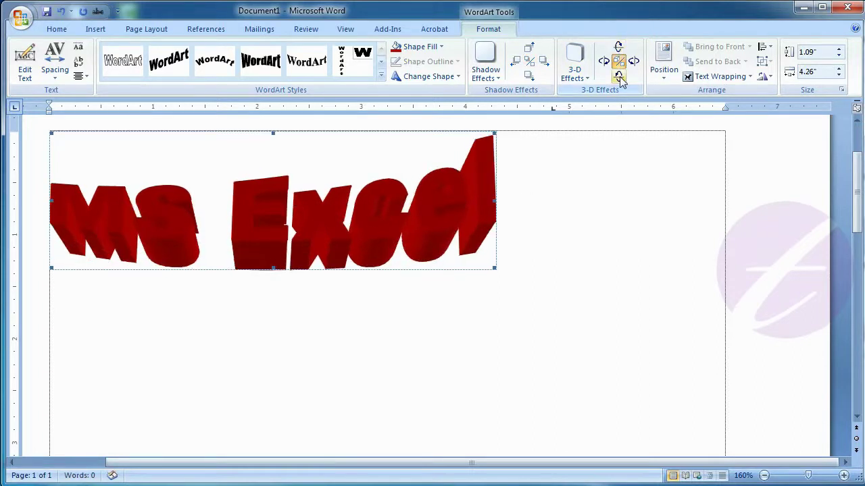
{"action": "left_click", "coordinate": [619, 76]}
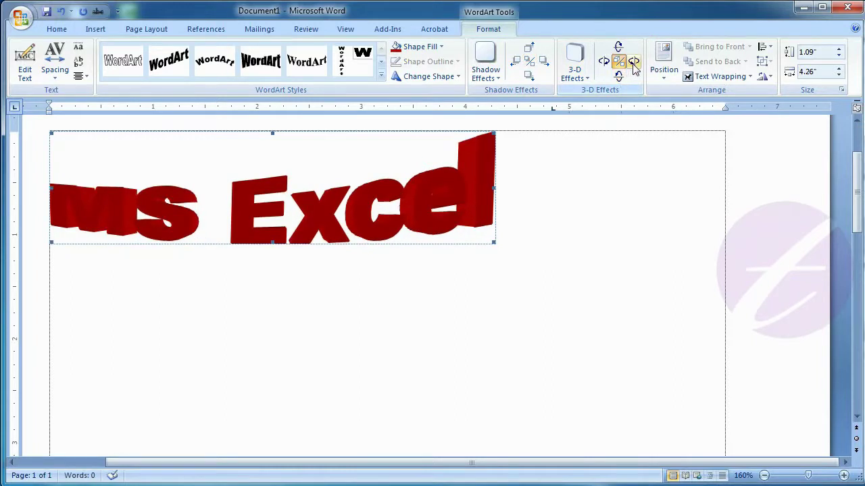
Tilt the 3-D WordArt right twice, then left three times
{"action": "left_click", "coordinate": [634, 63]}
{"action": "left_click", "coordinate": [634, 63]}
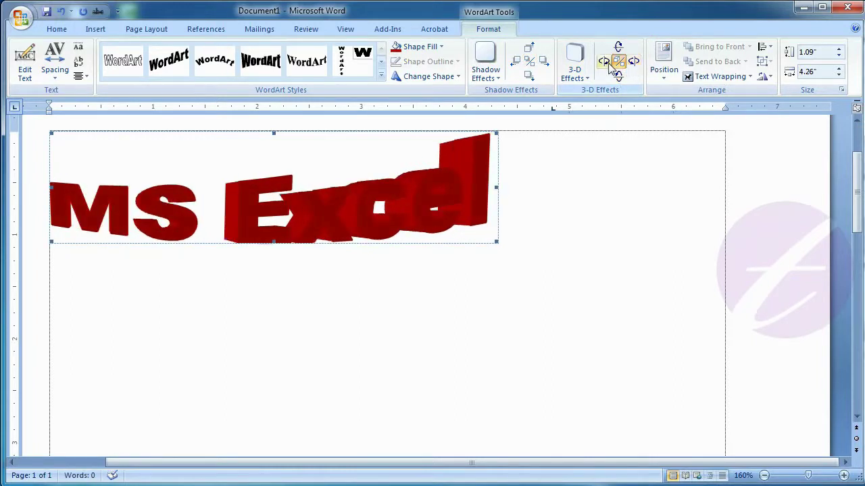
{"action": "left_click", "coordinate": [605, 60]}
{"action": "left_click", "coordinate": [604, 60]}
{"action": "left_click", "coordinate": [605, 61]}
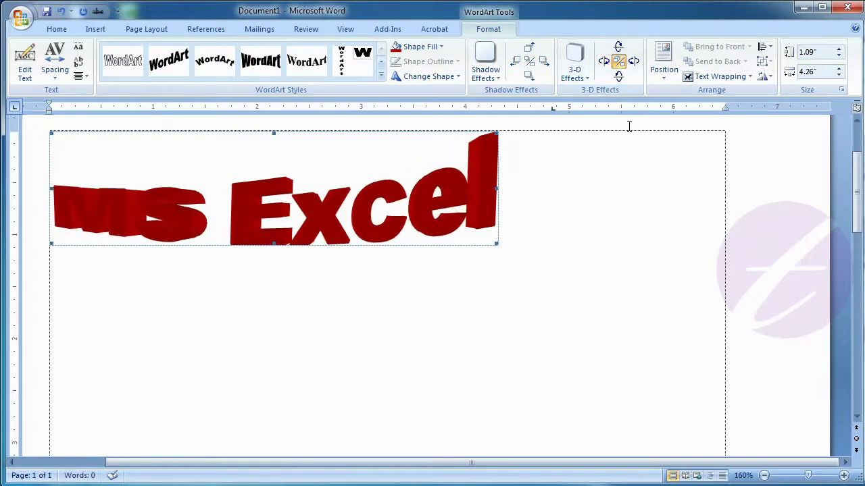
Position the WordArt at Top Center, then Top Right, then Middle Center of the page
{"action": "left_click", "coordinate": [667, 76]}
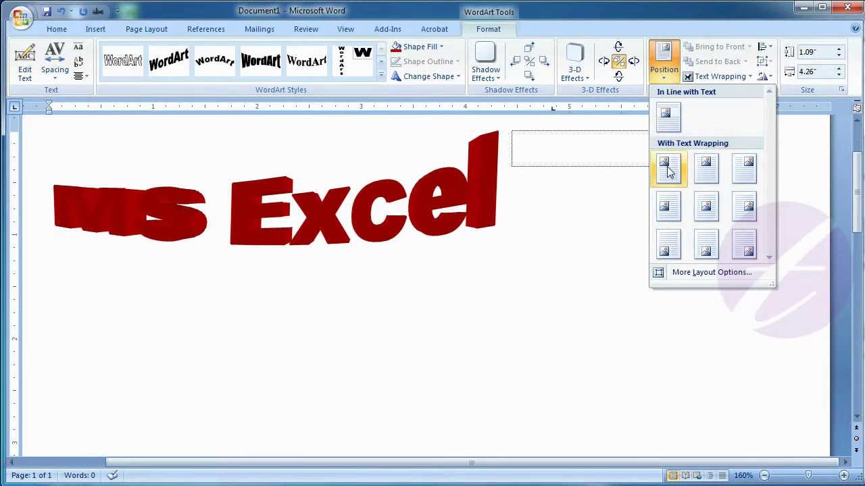
{"action": "left_click", "coordinate": [703, 169]}
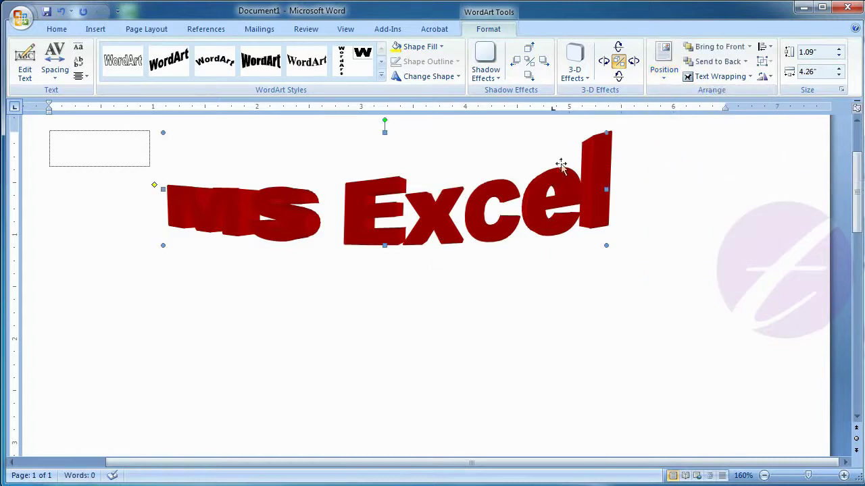
{"action": "left_click", "coordinate": [662, 68]}
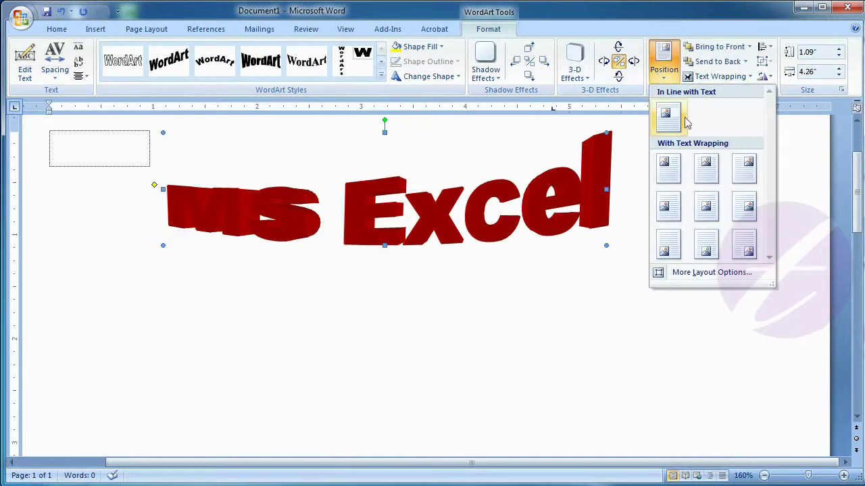
{"action": "left_click", "coordinate": [752, 184]}
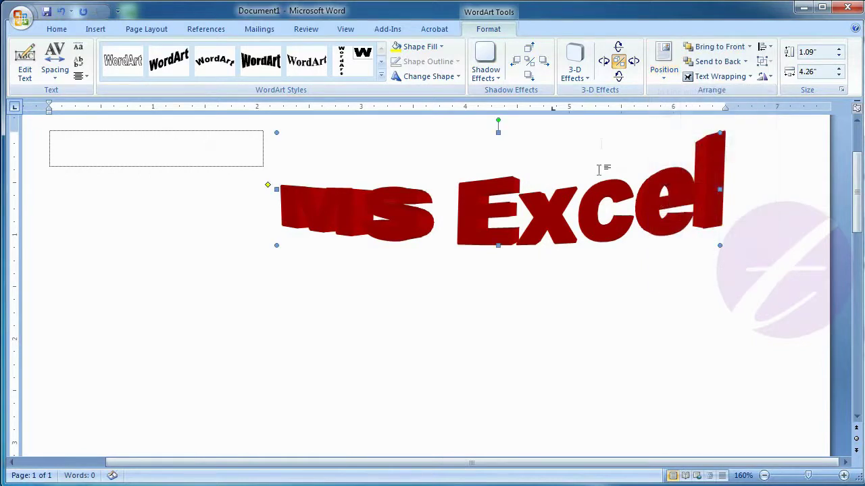
{"action": "left_click", "coordinate": [664, 73]}
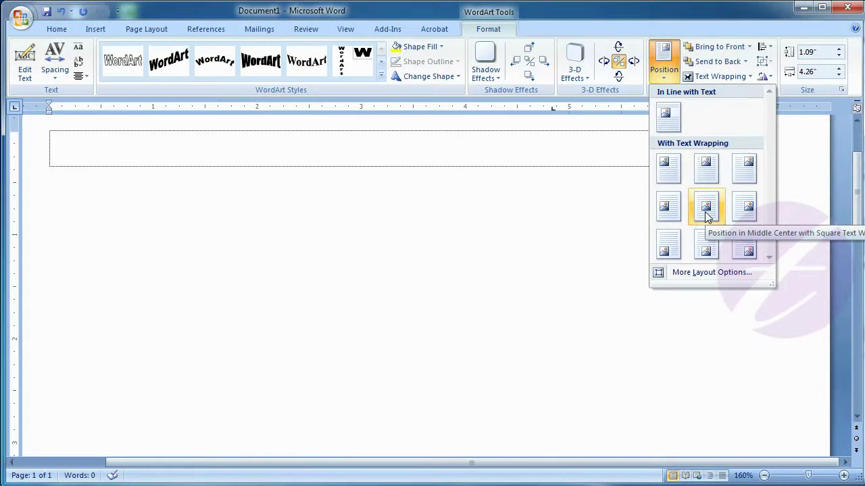
{"action": "left_click", "coordinate": [706, 210]}
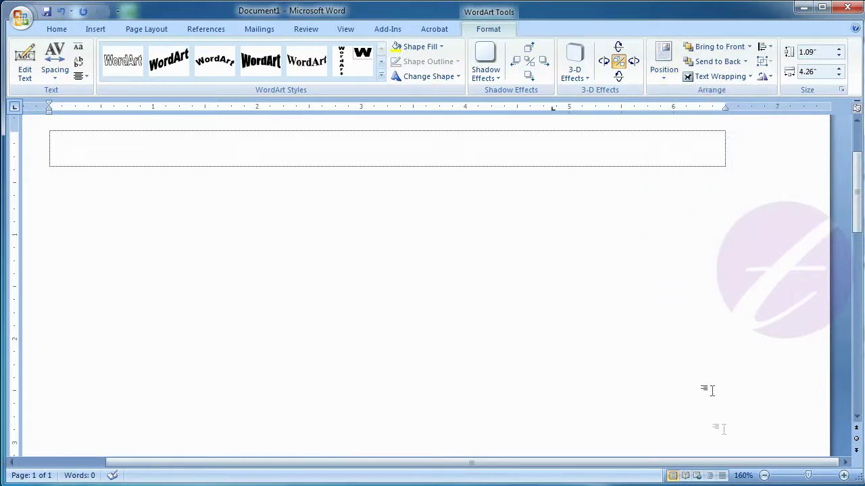
Set the WordArt back to In Line with Text, viewing the whole page zoomed out
{"action": "left_click", "coordinate": [763, 475]}
{"action": "left_click", "coordinate": [763, 476]}
{"action": "left_click", "coordinate": [763, 476]}
{"action": "left_click", "coordinate": [764, 476]}
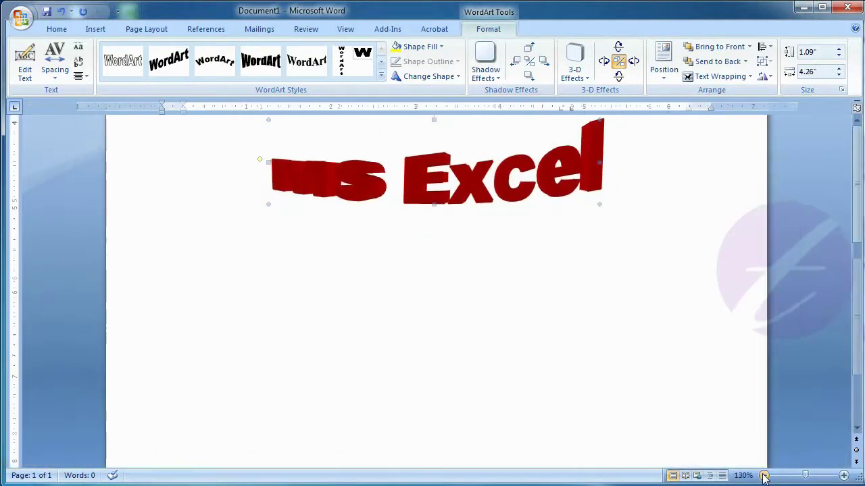
{"action": "left_click", "coordinate": [763, 476]}
{"action": "left_click", "coordinate": [763, 476]}
{"action": "left_click", "coordinate": [763, 475]}
{"action": "left_click", "coordinate": [764, 476]}
{"action": "left_click", "coordinate": [763, 476]}
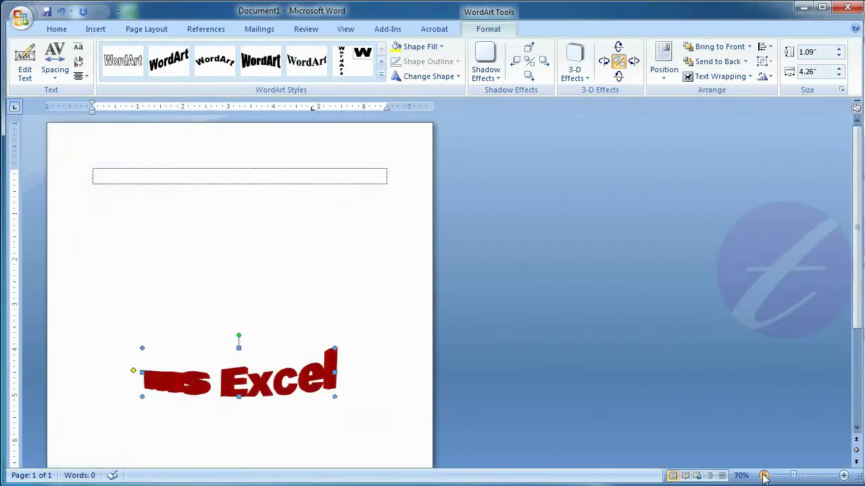
{"action": "left_click", "coordinate": [764, 476]}
{"action": "left_click", "coordinate": [763, 476]}
{"action": "left_click", "coordinate": [763, 476]}
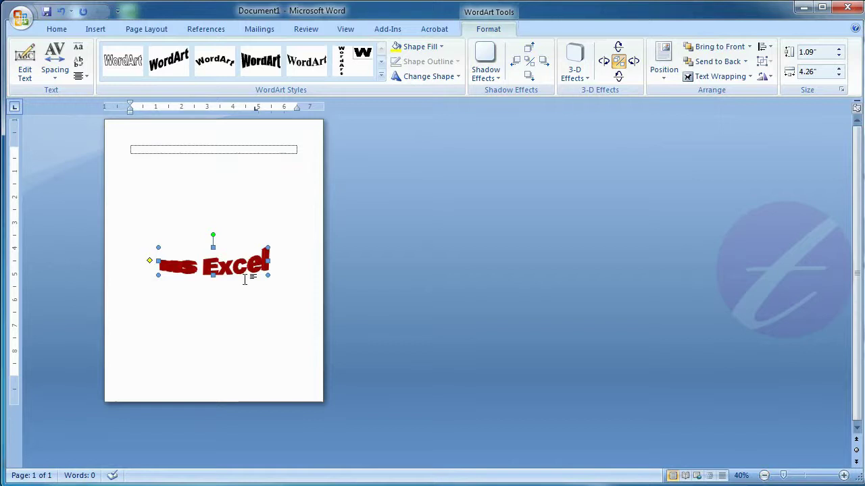
{"action": "left_click", "coordinate": [664, 64]}
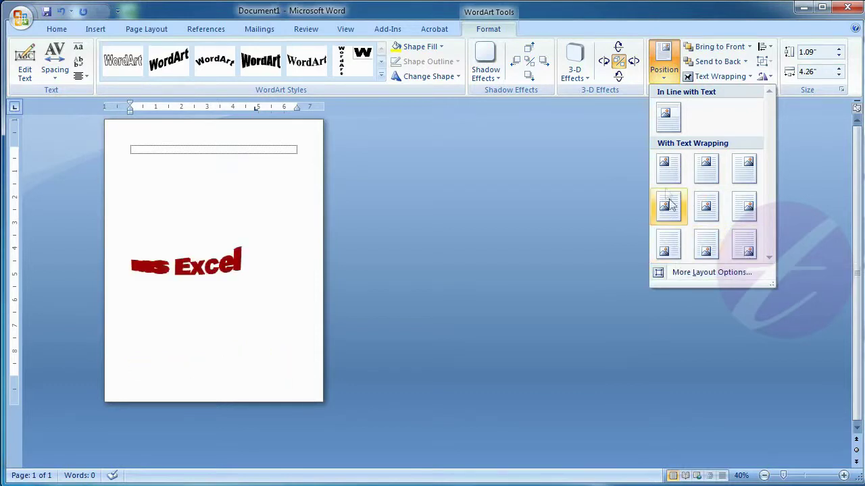
{"action": "left_click", "coordinate": [667, 119]}
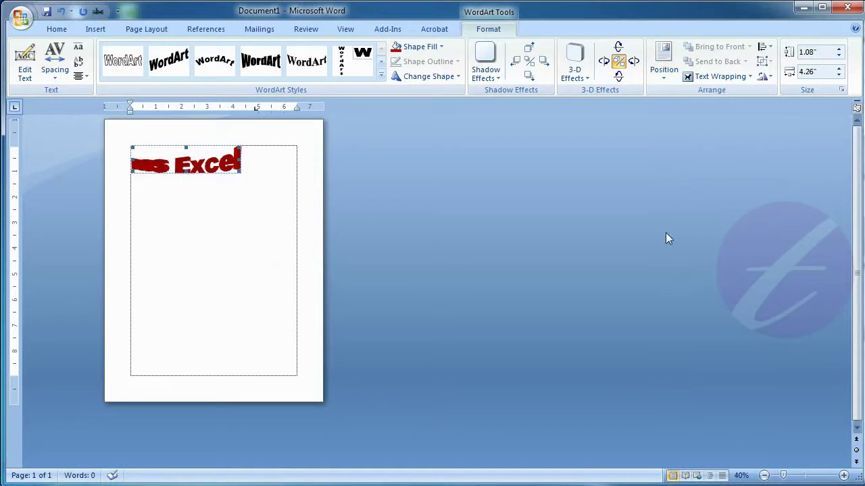
{"action": "left_click", "coordinate": [843, 475]}
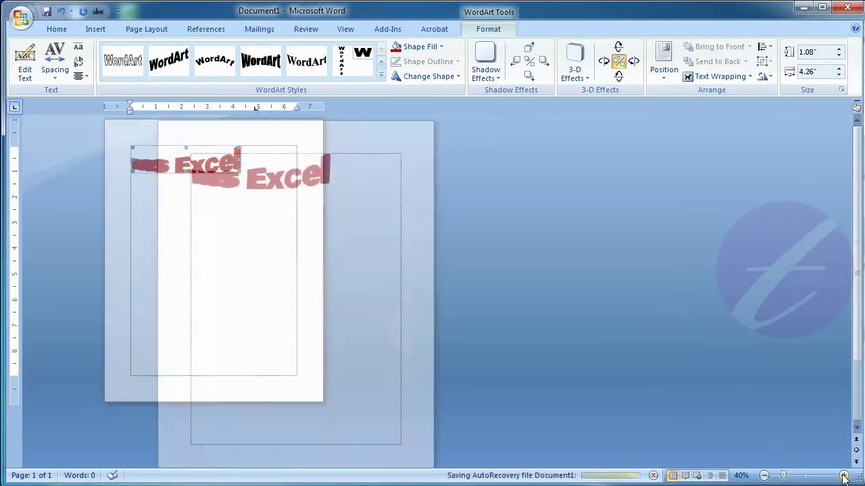
{"action": "left_click", "coordinate": [843, 476]}
{"action": "left_click", "coordinate": [843, 476]}
{"action": "left_click", "coordinate": [843, 475]}
{"action": "left_click", "coordinate": [843, 476]}
{"action": "left_click", "coordinate": [843, 475]}
{"action": "left_click", "coordinate": [843, 475]}
{"action": "left_click", "coordinate": [843, 476]}
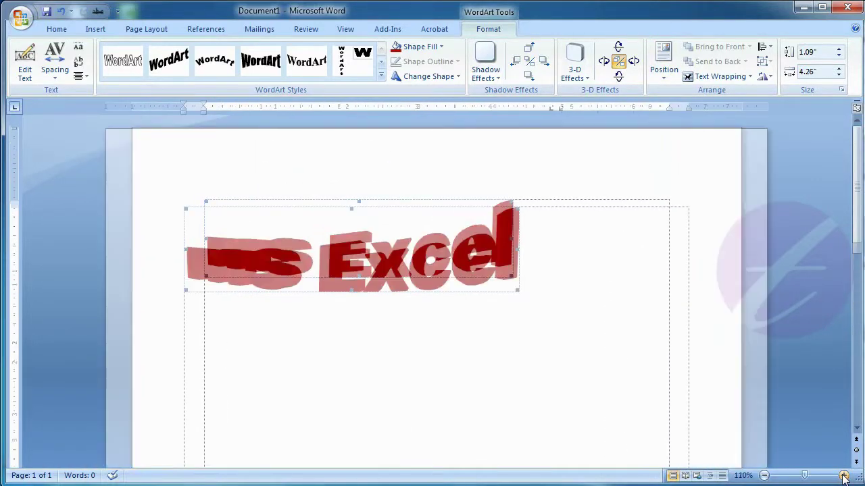
{"action": "left_click", "coordinate": [843, 475]}
{"action": "left_click", "coordinate": [843, 475]}
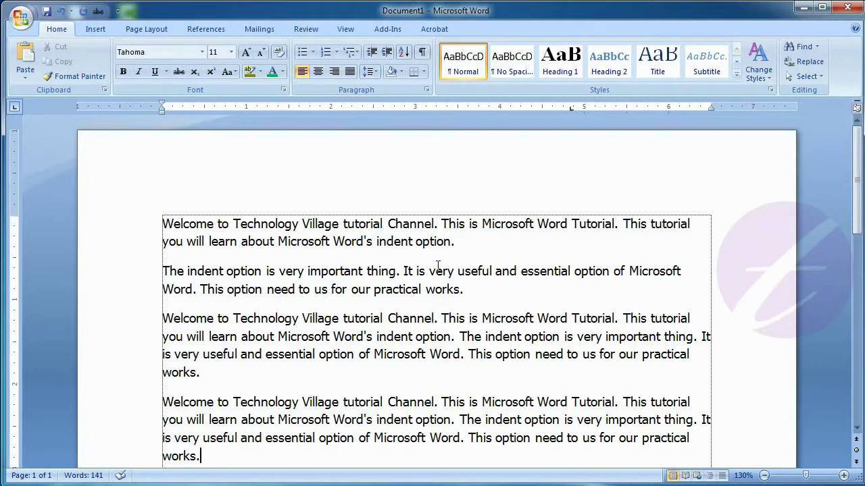
Paste another copy of the Technology Village tutorial paragraphs, reaching 705 words
{"action": "key", "text": "ctrl+v"}
{"action": "key", "text": "ctrl+v"}
{"action": "key", "text": "ctrl+v"}
{"action": "key", "text": "ctrl+v"}
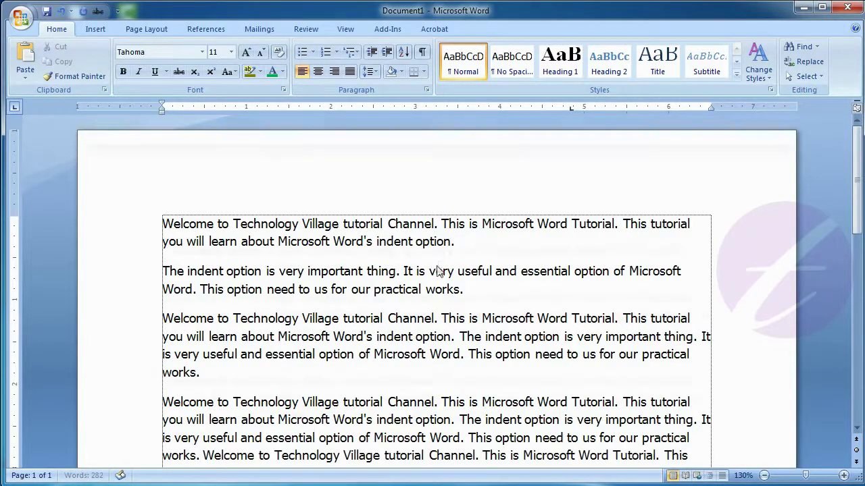
{"action": "scroll", "coordinate": [438, 265], "scroll_direction": "up", "scroll_amount": 15}
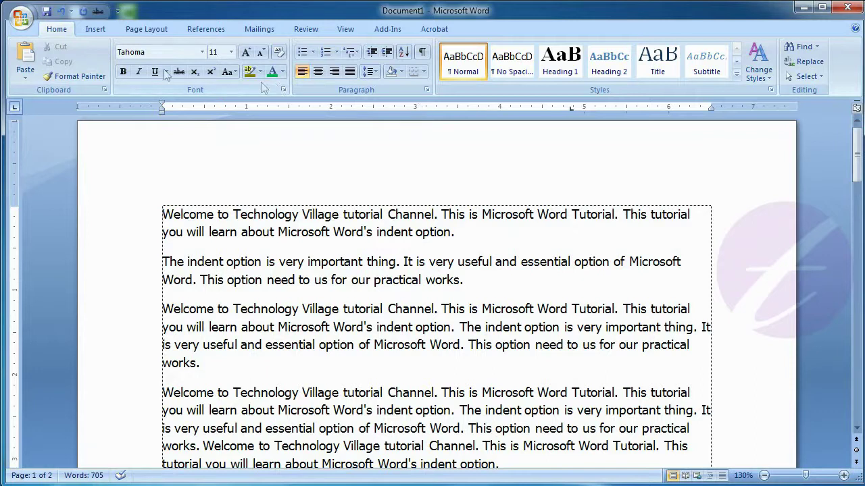
{"action": "left_click", "coordinate": [98, 29]}
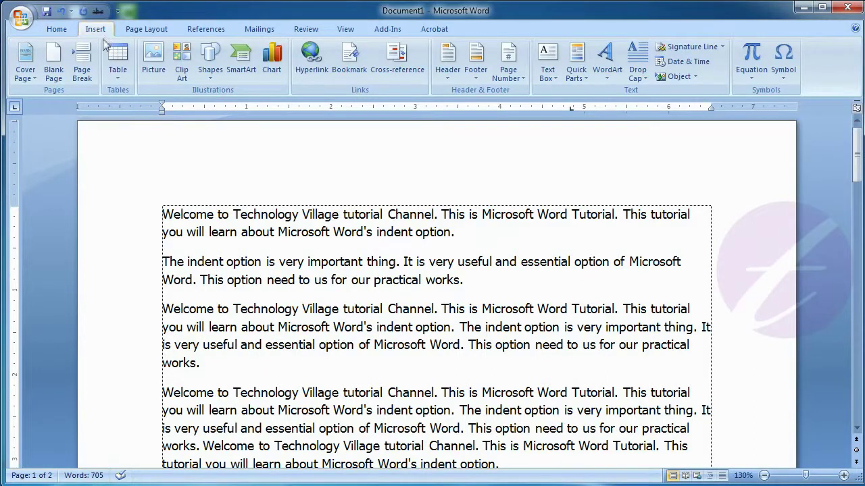
Insert an orange-style WordArt keeping the default 'Your Text Here' text
{"action": "left_click", "coordinate": [610, 80]}
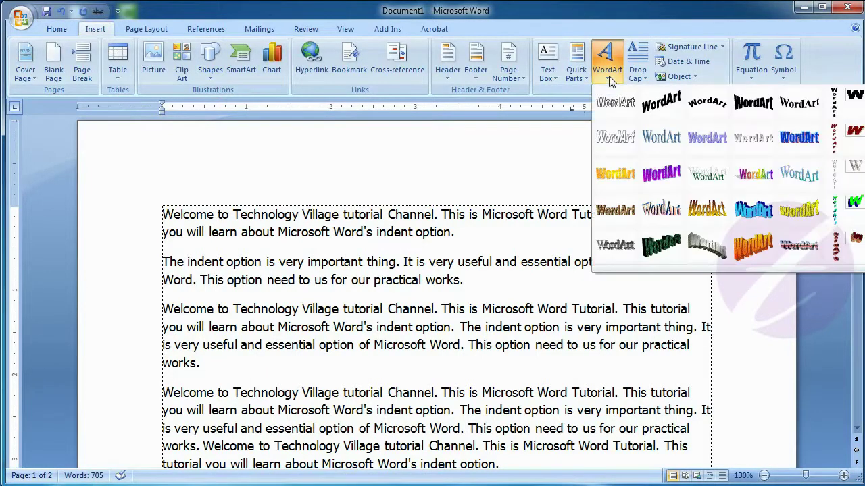
{"action": "left_click", "coordinate": [617, 171]}
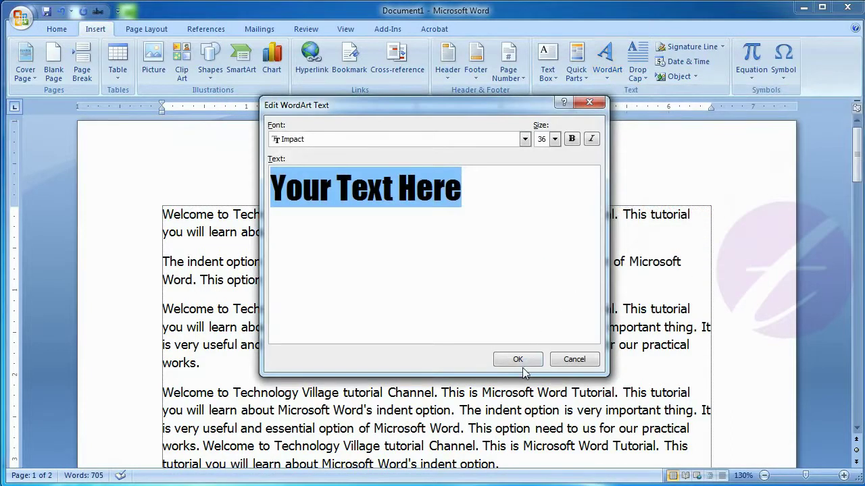
{"action": "left_click", "coordinate": [517, 359]}
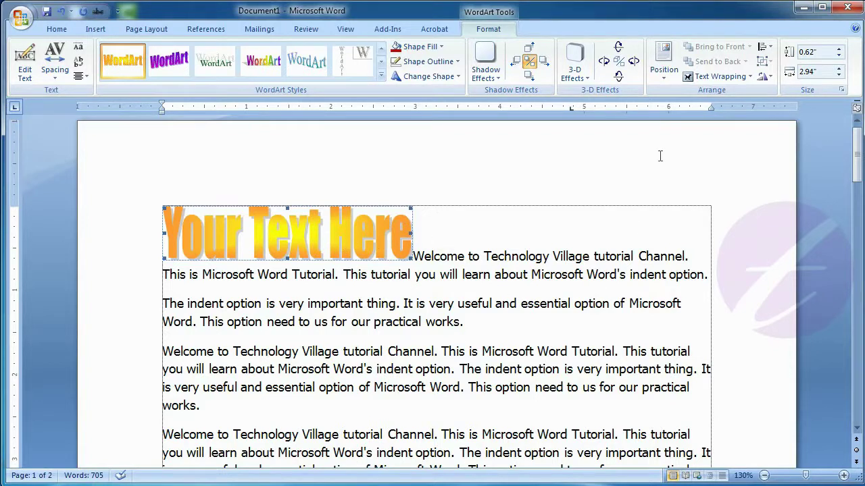
{"action": "left_click", "coordinate": [749, 77]}
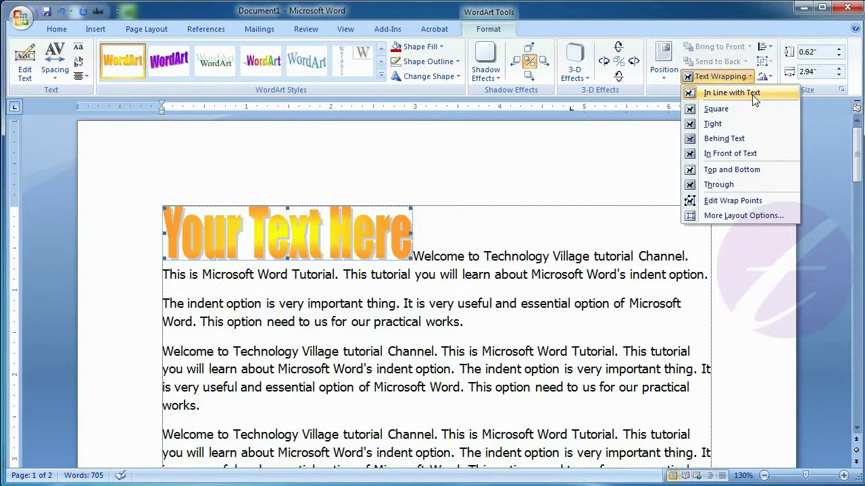
Apply Square wrapping, move the WordArt into the paragraph, try Tight, then return to Square
{"action": "left_click", "coordinate": [720, 110]}
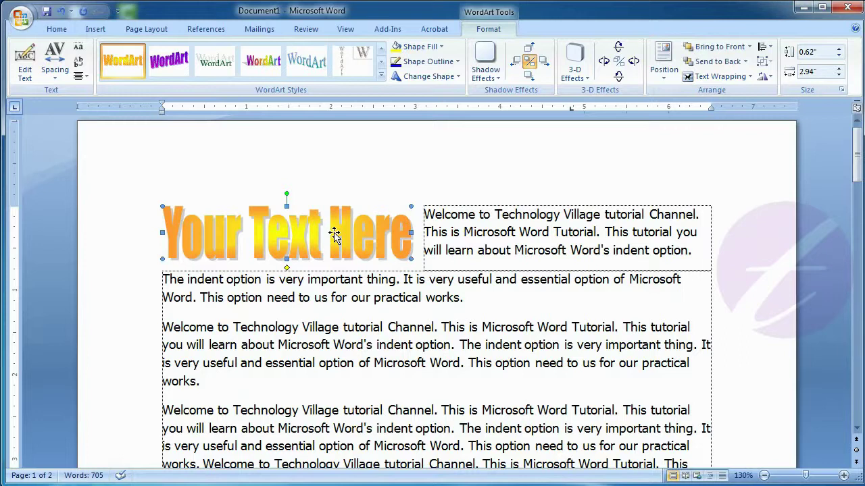
{"action": "left_click_drag", "start_coordinate": [334, 232], "coordinate": [471, 344]}
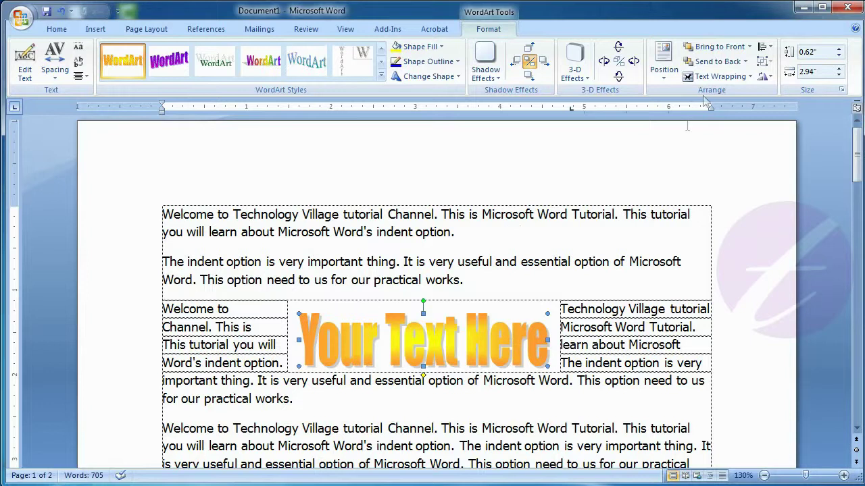
{"action": "left_click", "coordinate": [722, 76]}
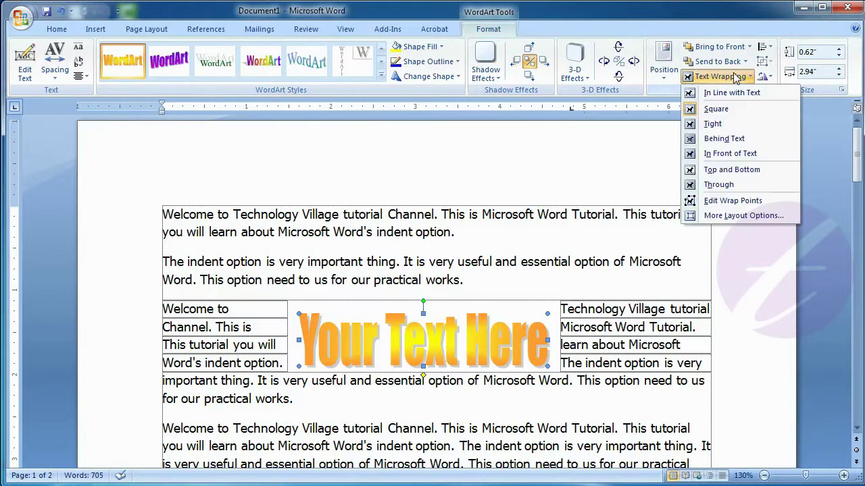
{"action": "left_click", "coordinate": [734, 126]}
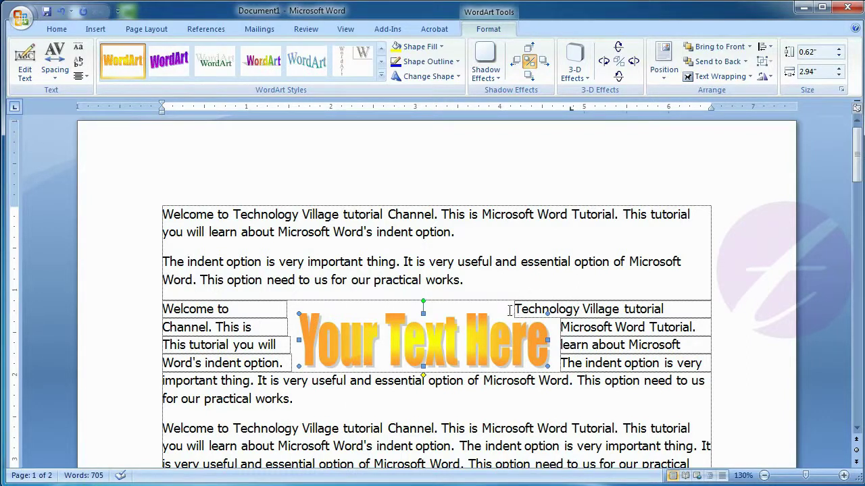
{"action": "left_click", "coordinate": [725, 77]}
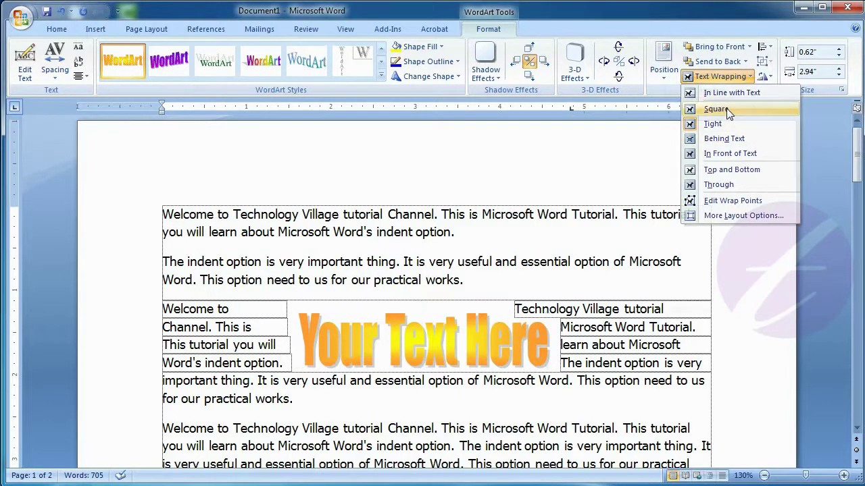
{"action": "left_click", "coordinate": [728, 110]}
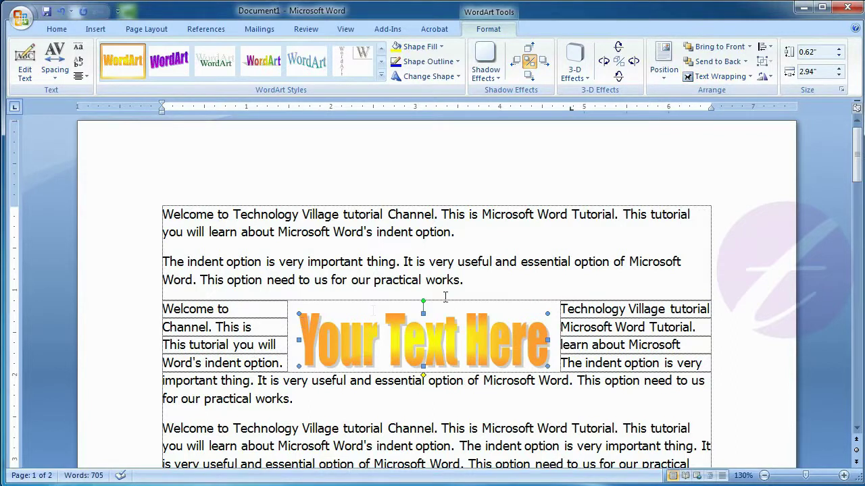
{"action": "left_click", "coordinate": [719, 77]}
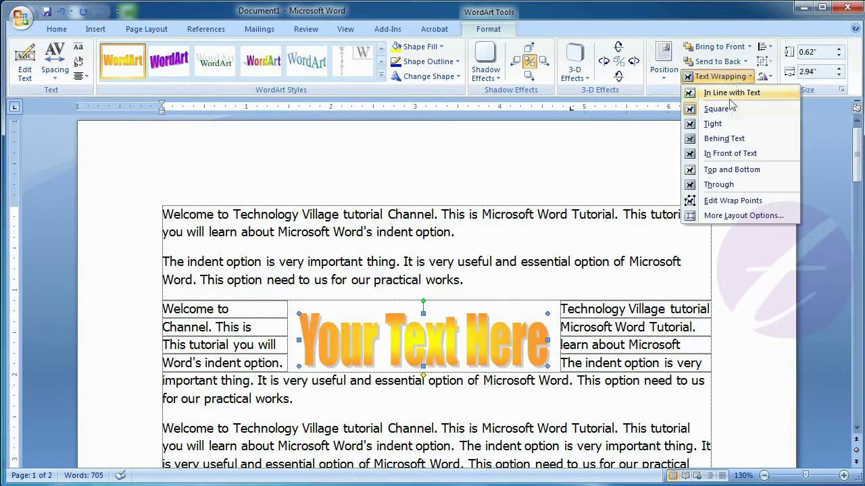
Try Behind Text, then In Front of Text wrapping, nudging the WordArt over the paragraph
{"action": "left_click", "coordinate": [737, 140]}
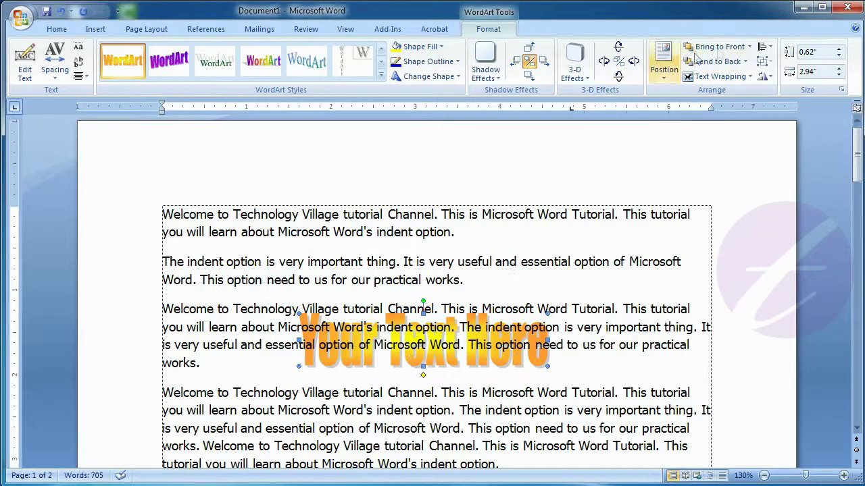
{"action": "left_click", "coordinate": [720, 77]}
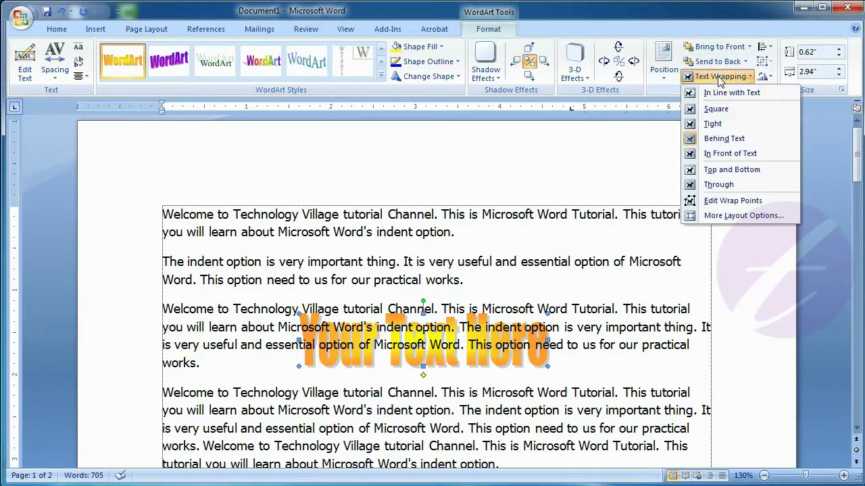
{"action": "left_click", "coordinate": [739, 153]}
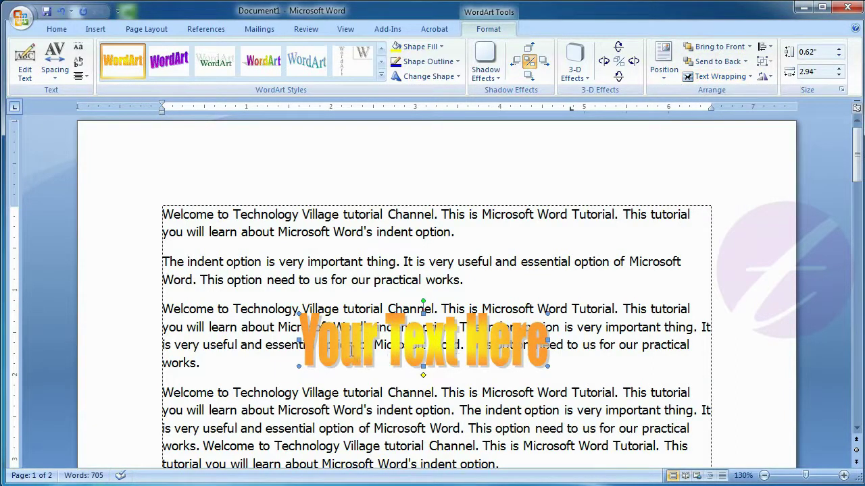
{"action": "mouse_move", "coordinate": [482, 335]}
{"action": "left_mouse_down"}
{"action": "mouse_move", "coordinate": [509, 258]}
{"action": "mouse_move", "coordinate": [482, 365]}
{"action": "mouse_move", "coordinate": [483, 339]}
{"action": "left_mouse_up"}
Try Top and Bottom wrapping, then settle on Through wrapping
{"action": "left_click", "coordinate": [746, 78]}
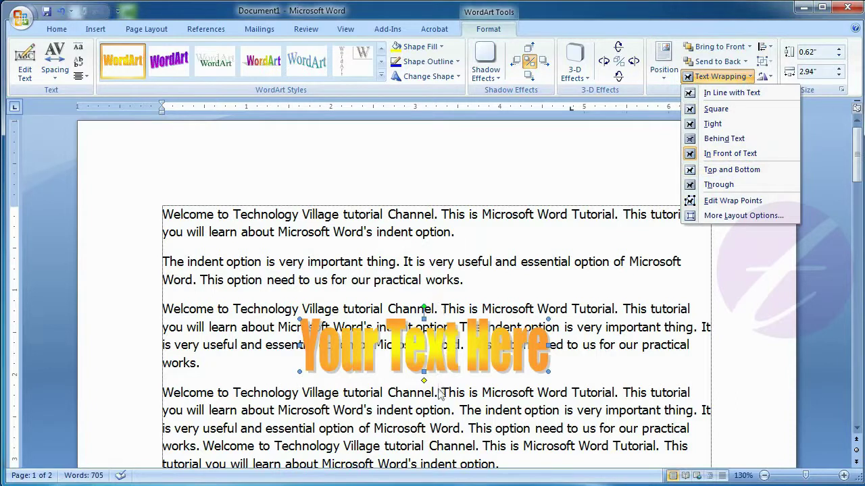
{"action": "left_click", "coordinate": [724, 170]}
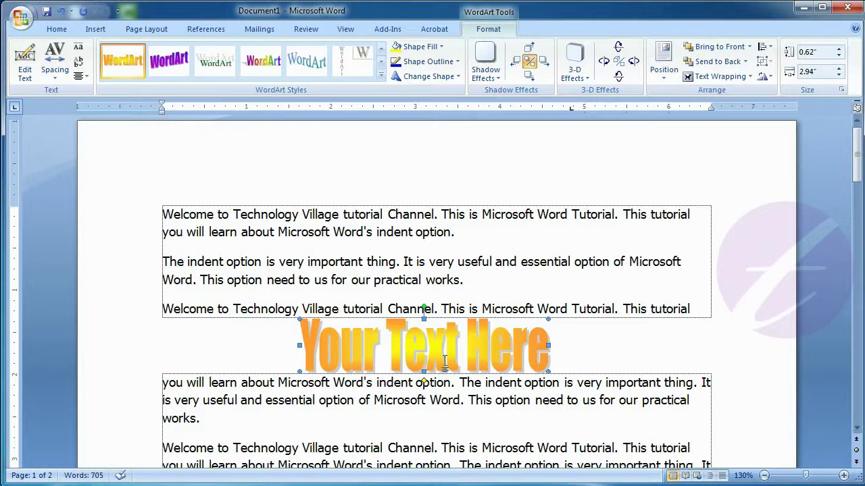
{"action": "left_click", "coordinate": [735, 75]}
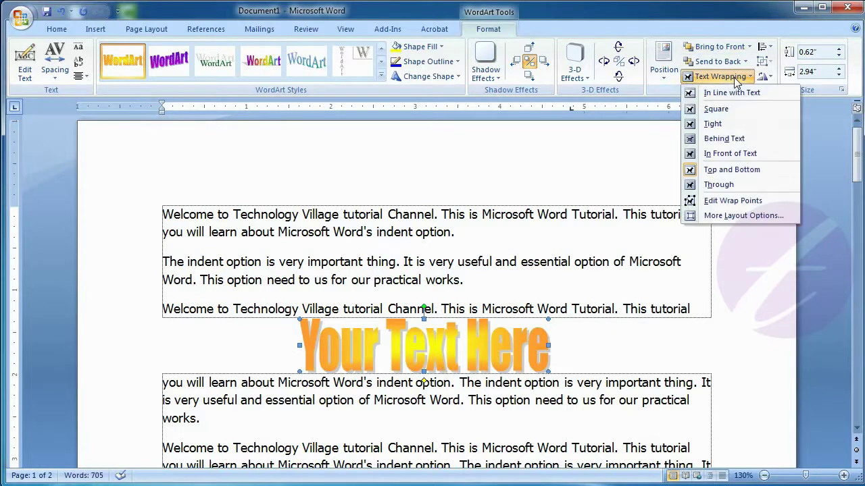
{"action": "left_click", "coordinate": [733, 192]}
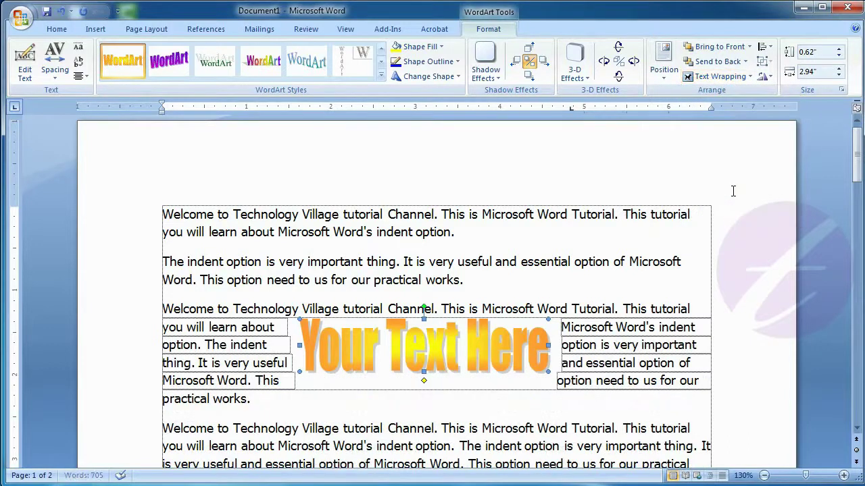
Drag the orange 'Your Text Here' WordArt up into the third paragraph
{"action": "mouse_move", "coordinate": [372, 356]}
{"action": "left_mouse_down"}
{"action": "mouse_move", "coordinate": [372, 326]}
{"action": "mouse_move", "coordinate": [376, 398]}
{"action": "mouse_move", "coordinate": [376, 343]}
{"action": "left_mouse_up"}
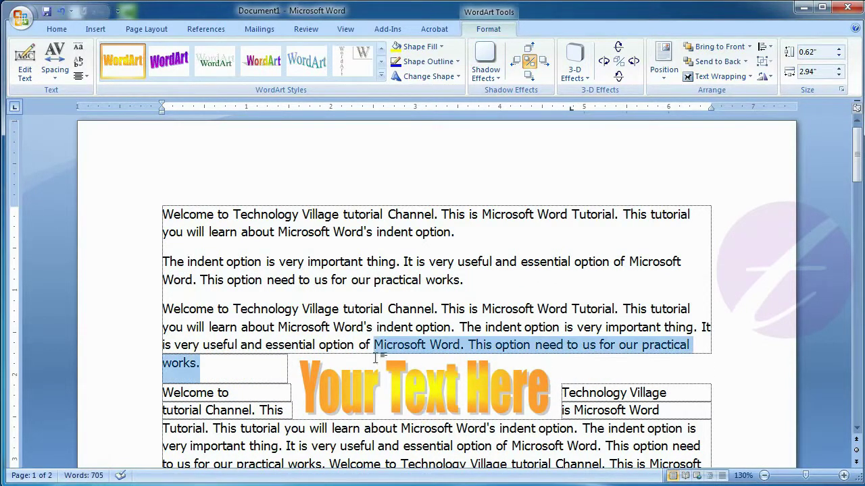
{"action": "left_click", "coordinate": [357, 392]}
{"action": "left_click", "coordinate": [356, 392]}
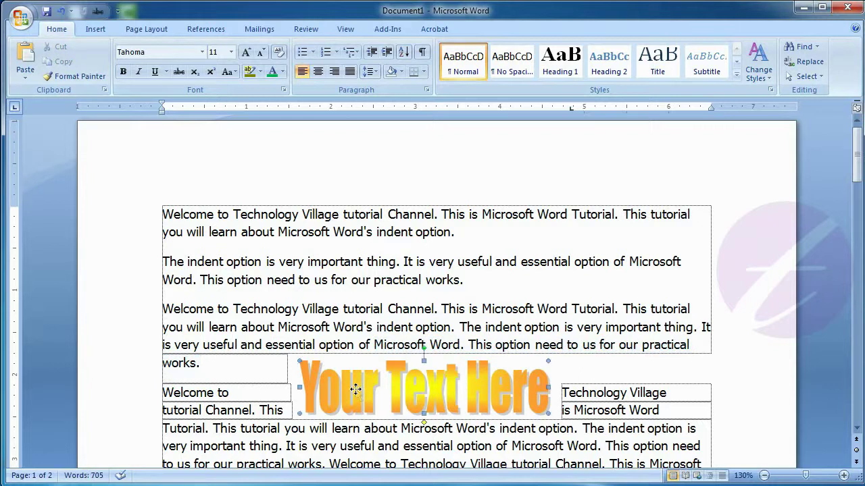
{"action": "left_click_drag", "start_coordinate": [357, 391], "coordinate": [358, 341]}
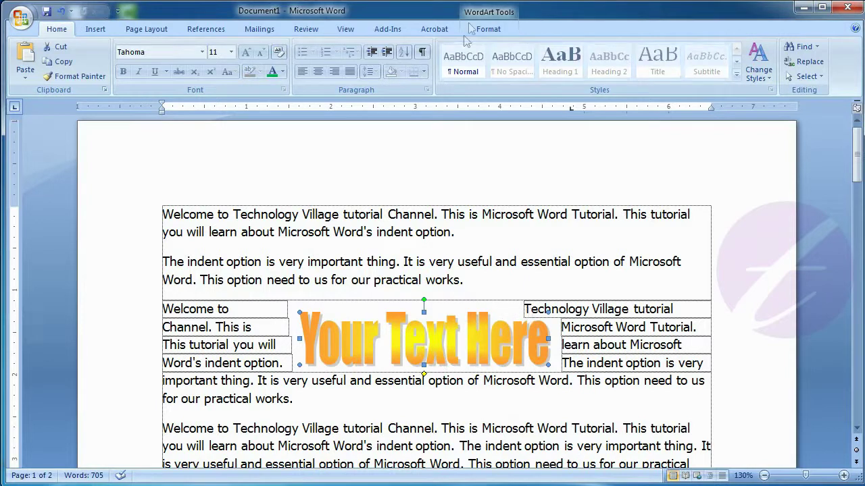
{"action": "left_click", "coordinate": [490, 29]}
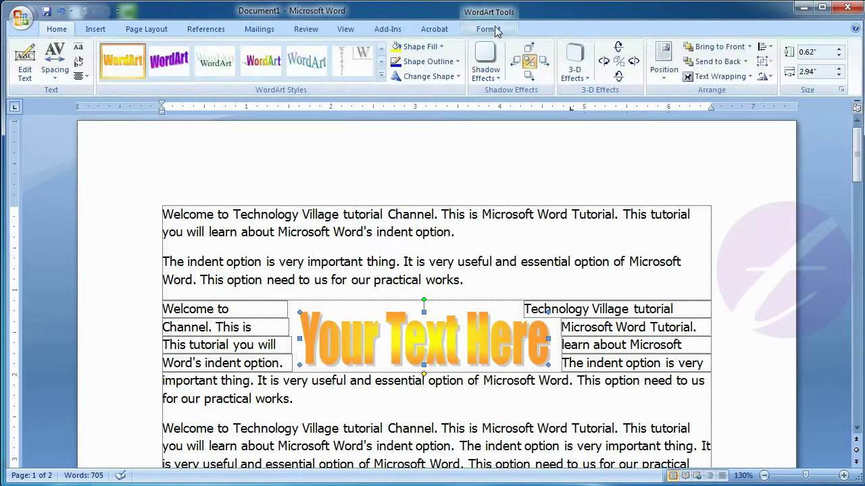
{"action": "left_click", "coordinate": [749, 77]}
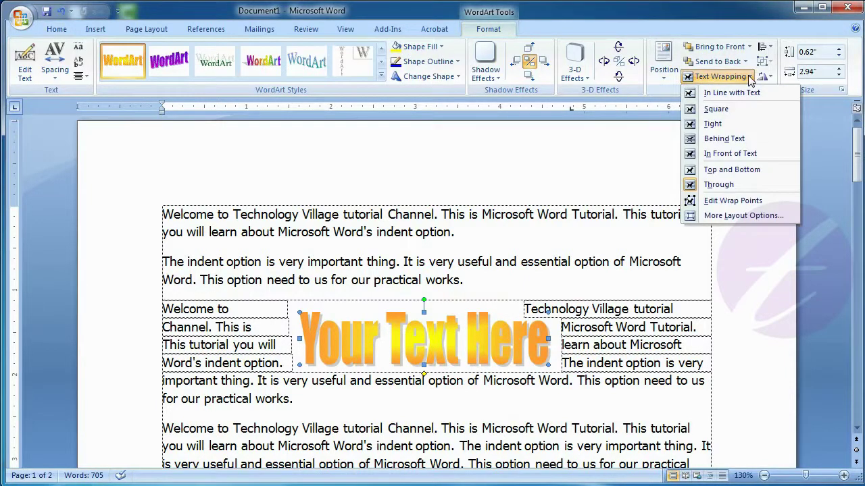
Edit the wrap points, raising the top and left points and lowering the bottom-left one
{"action": "left_click", "coordinate": [742, 203]}
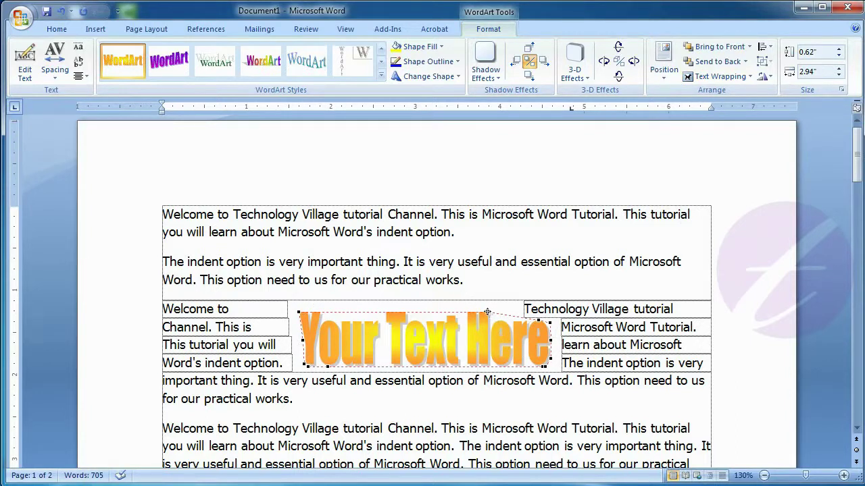
{"action": "left_click_drag", "start_coordinate": [487, 313], "coordinate": [496, 273]}
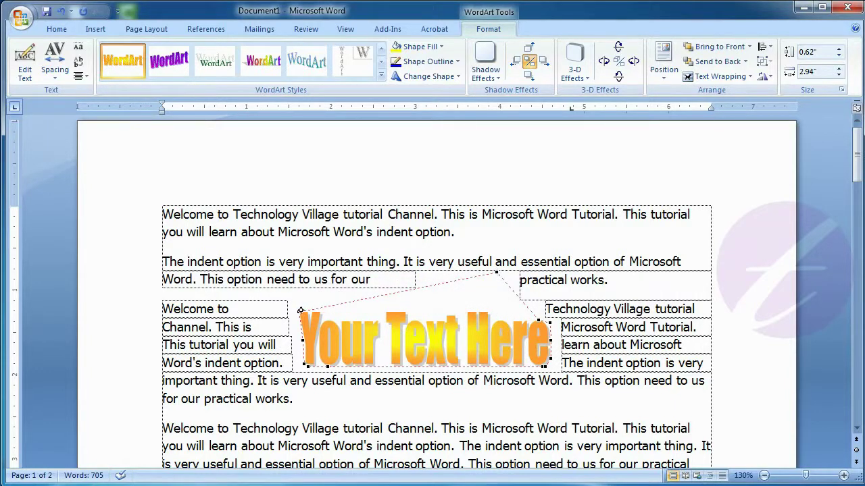
{"action": "left_click_drag", "start_coordinate": [301, 310], "coordinate": [291, 271]}
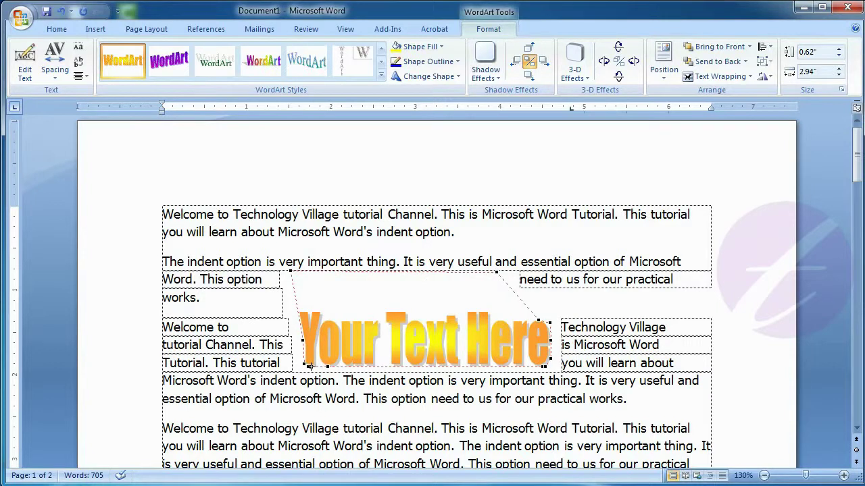
{"action": "left_click_drag", "start_coordinate": [309, 365], "coordinate": [320, 393]}
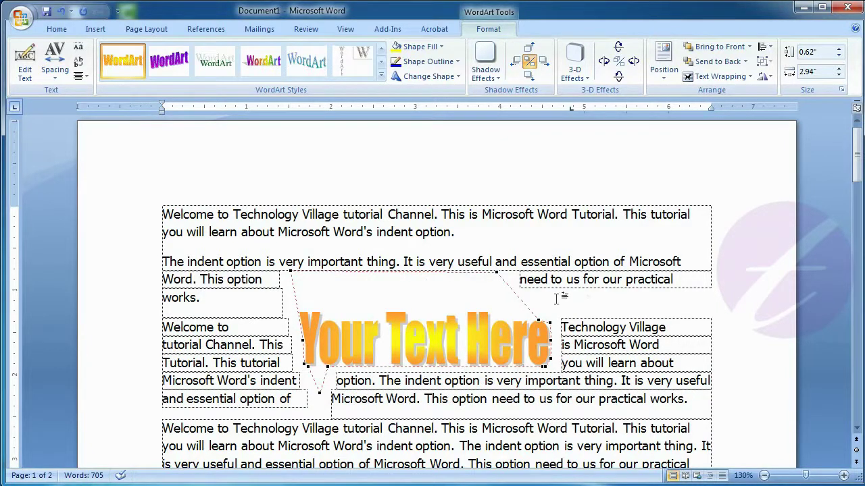
{"action": "left_click", "coordinate": [722, 76]}
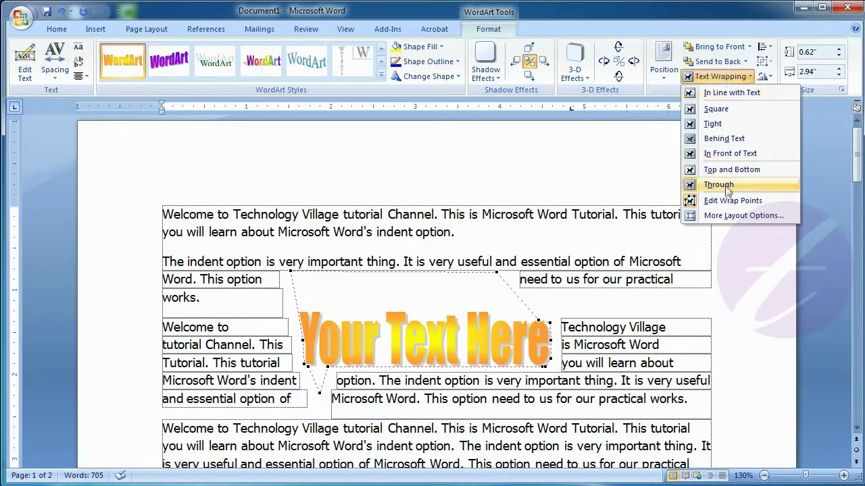
Place the orange WordArt inline with text and rotate it right 90° to stand vertically
{"action": "left_click", "coordinate": [719, 94]}
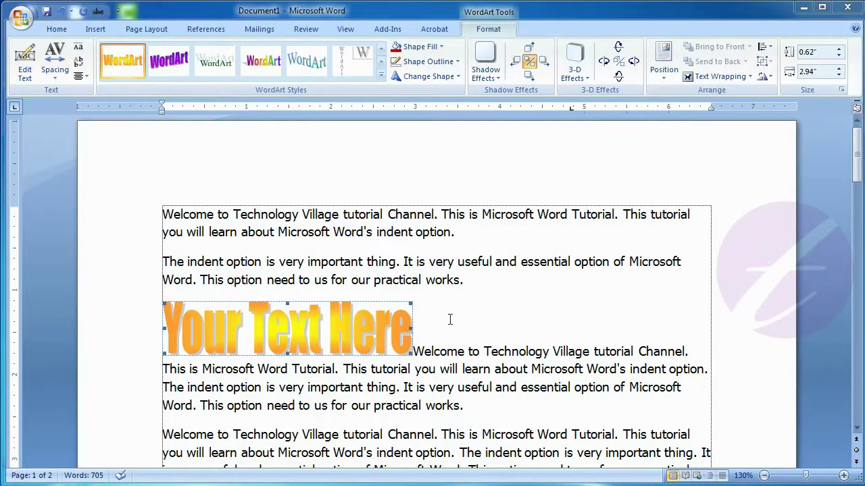
{"action": "left_click", "coordinate": [766, 76]}
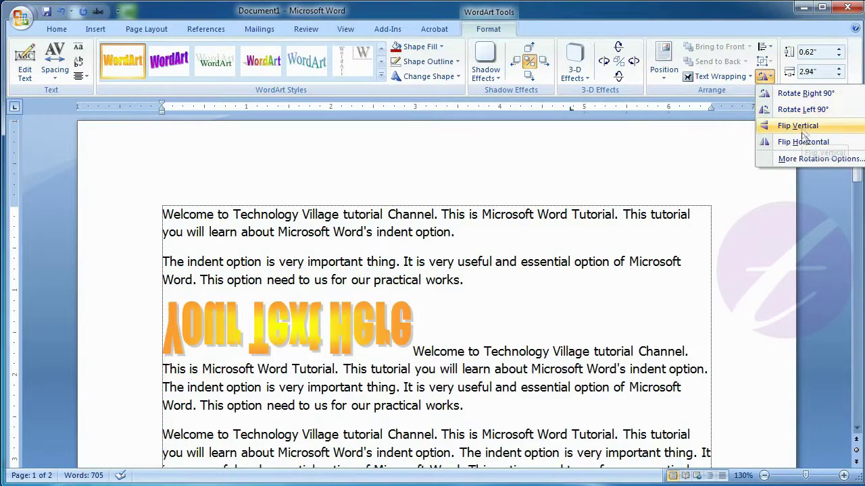
{"action": "left_click", "coordinate": [808, 94]}
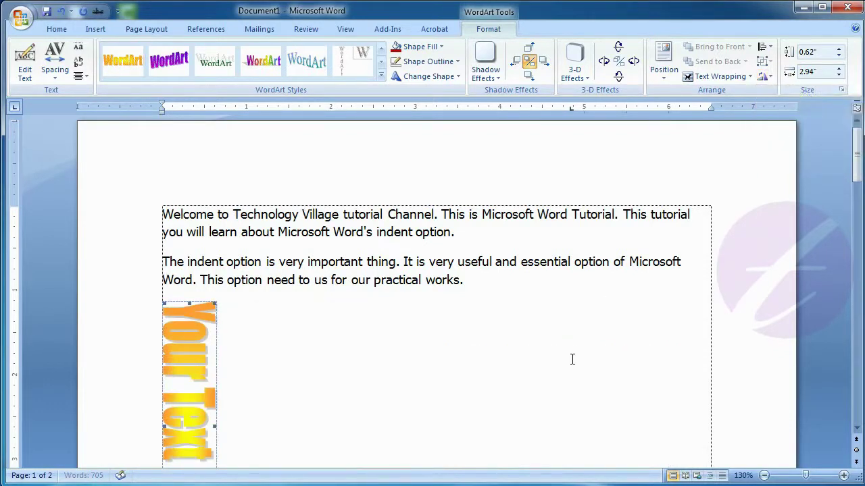
Zoom out and set the vertical orange WordArt's wrapping to In Front of Text
{"action": "left_click", "coordinate": [762, 475]}
{"action": "left_click", "coordinate": [762, 475]}
{"action": "left_click", "coordinate": [763, 475]}
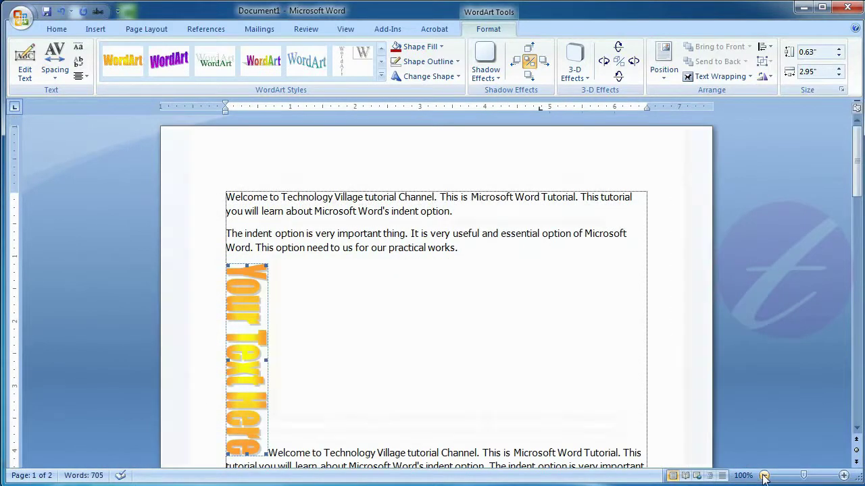
{"action": "left_click", "coordinate": [763, 475]}
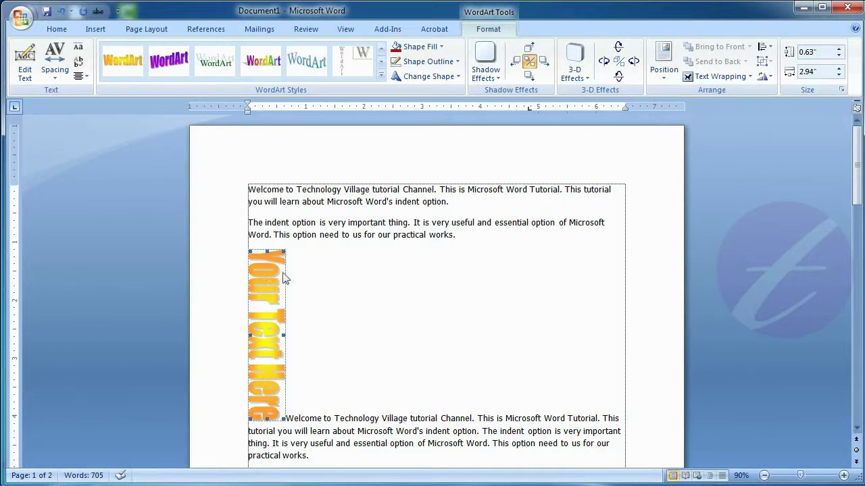
{"action": "left_click", "coordinate": [717, 76]}
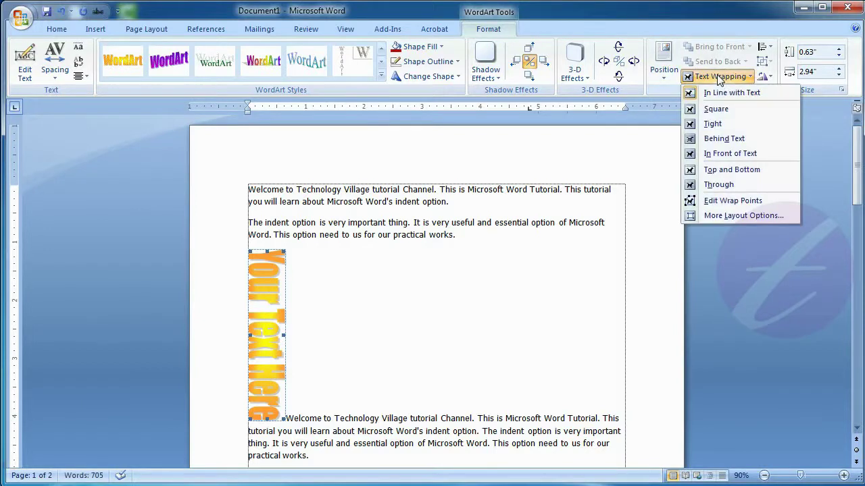
{"action": "left_click", "coordinate": [729, 153]}
{"action": "left_click", "coordinate": [370, 255]}
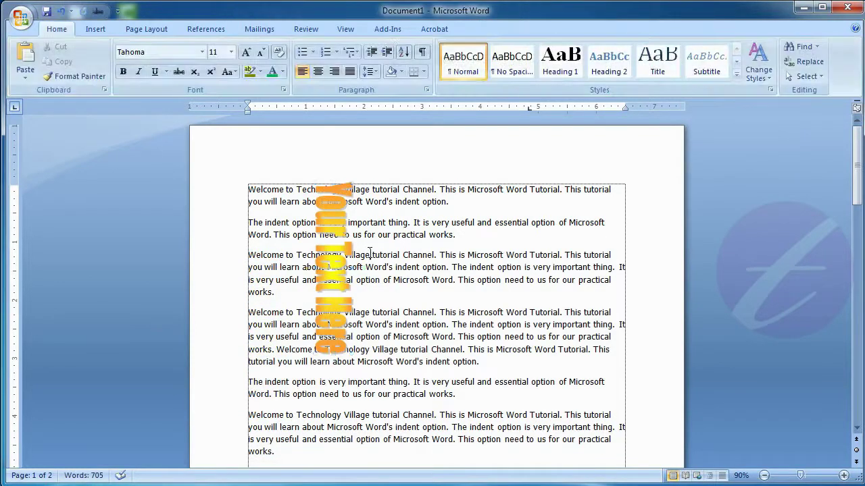
{"action": "left_click", "coordinate": [95, 29]}
Insert a second 'Your Text Here' WordArt in the chosen gallery style
{"action": "left_click", "coordinate": [603, 72]}
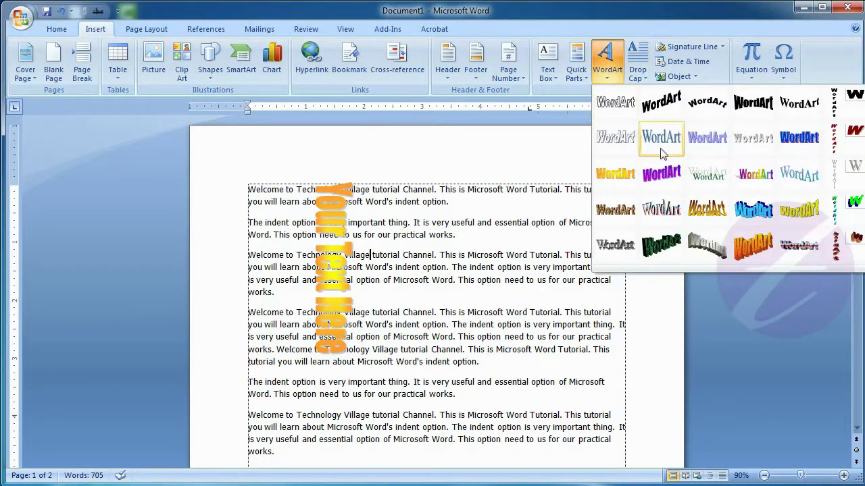
{"action": "left_click", "coordinate": [662, 154]}
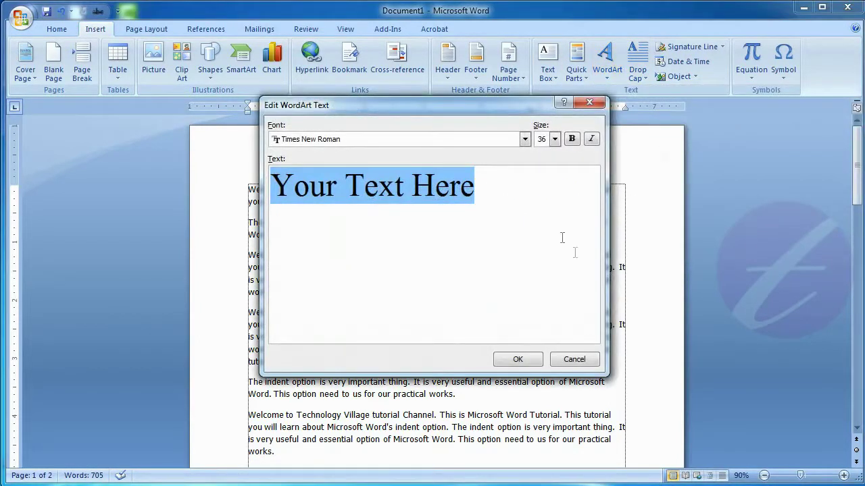
{"action": "left_click", "coordinate": [517, 359]}
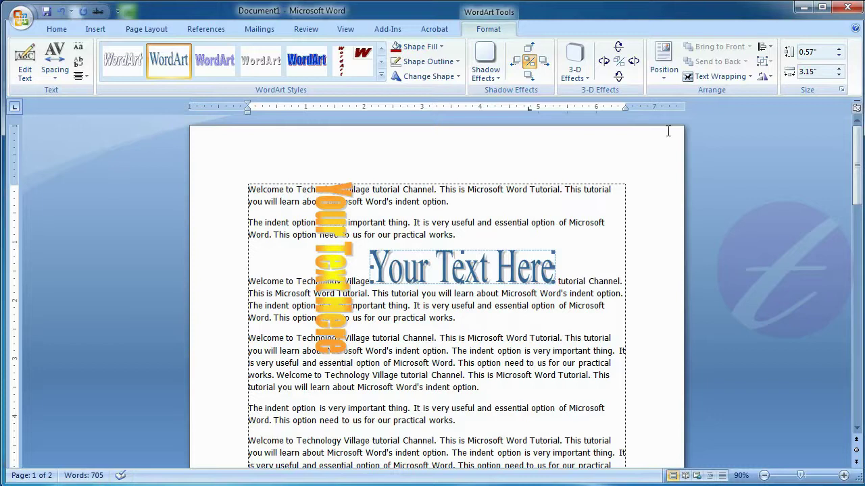
Float the blue WordArt In Front of Text, rotate it right 90°, and drag it down-right
{"action": "left_click", "coordinate": [719, 77]}
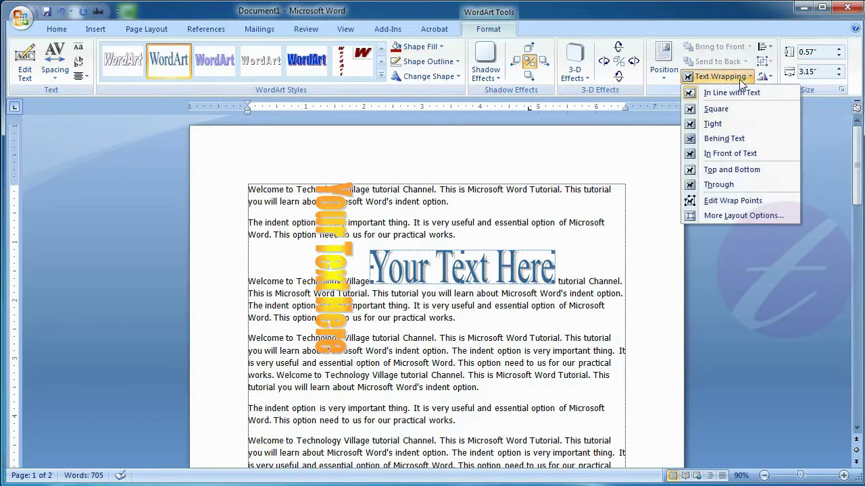
{"action": "left_click", "coordinate": [753, 155]}
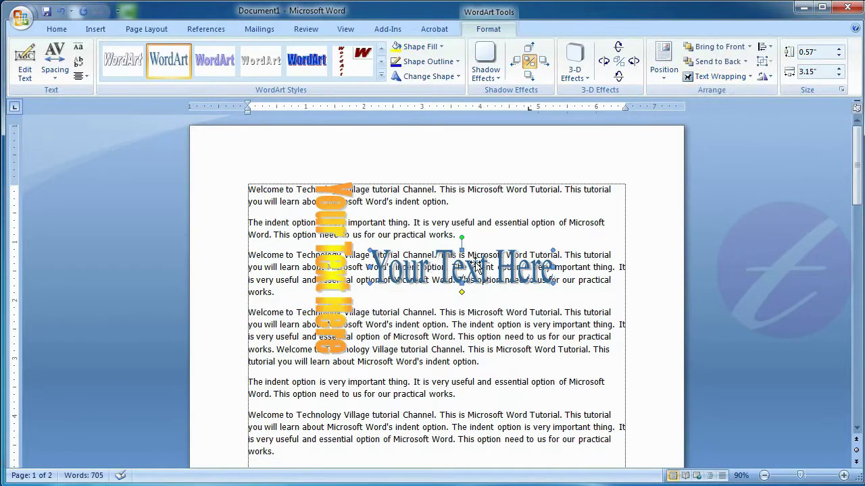
{"action": "left_click", "coordinate": [763, 77]}
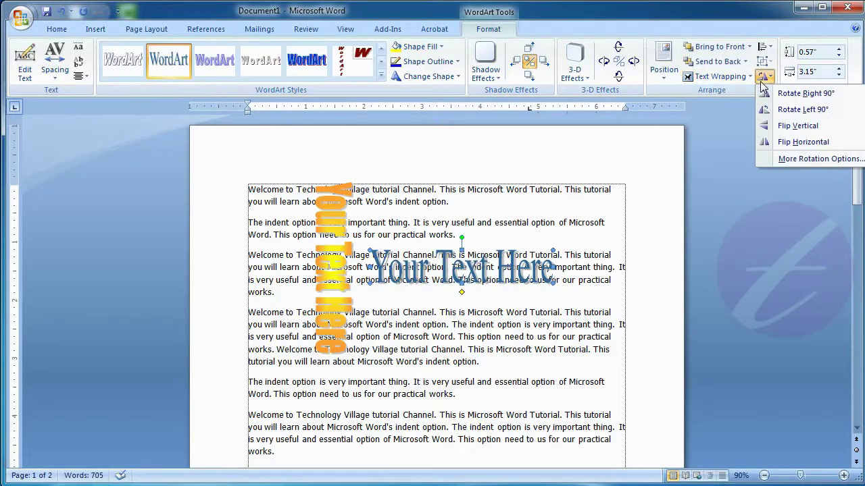
{"action": "left_click", "coordinate": [794, 97]}
{"action": "left_click_drag", "start_coordinate": [458, 229], "coordinate": [488, 269]}
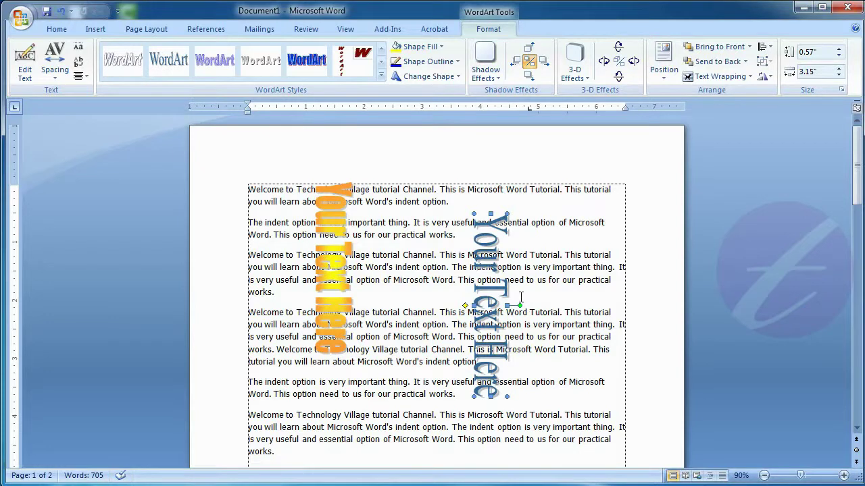
Use Select Objects to box-select both vertical WordArts
{"action": "left_click", "coordinate": [57, 29]}
{"action": "left_click", "coordinate": [818, 77]}
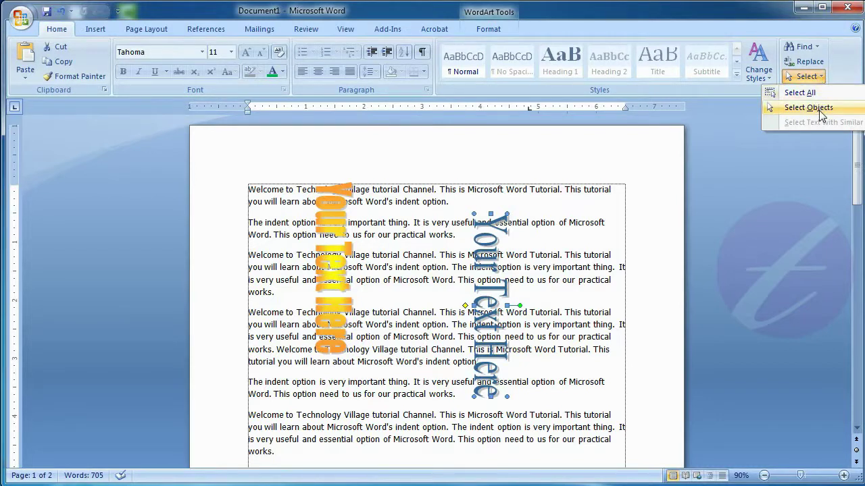
{"action": "left_click", "coordinate": [820, 110]}
{"action": "left_click_drag", "start_coordinate": [286, 169], "coordinate": [551, 404]}
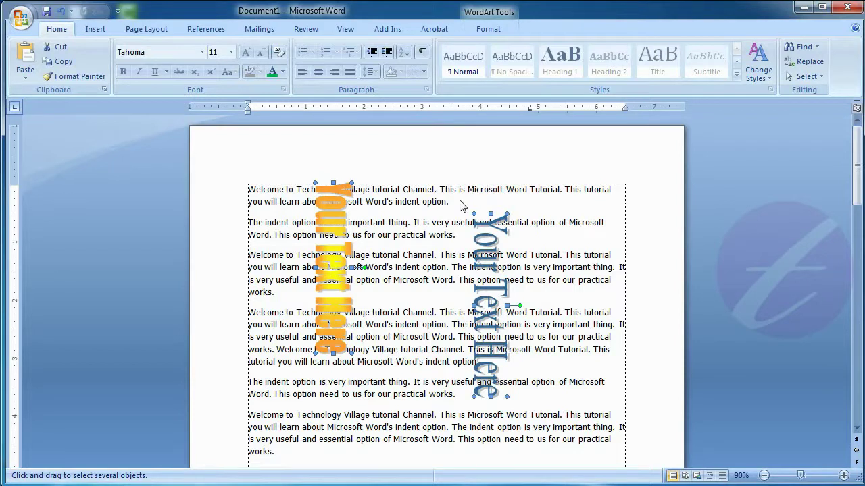
Apply Align Top, then Align Bottom, to both WordArts and deselect them
{"action": "left_click", "coordinate": [488, 29]}
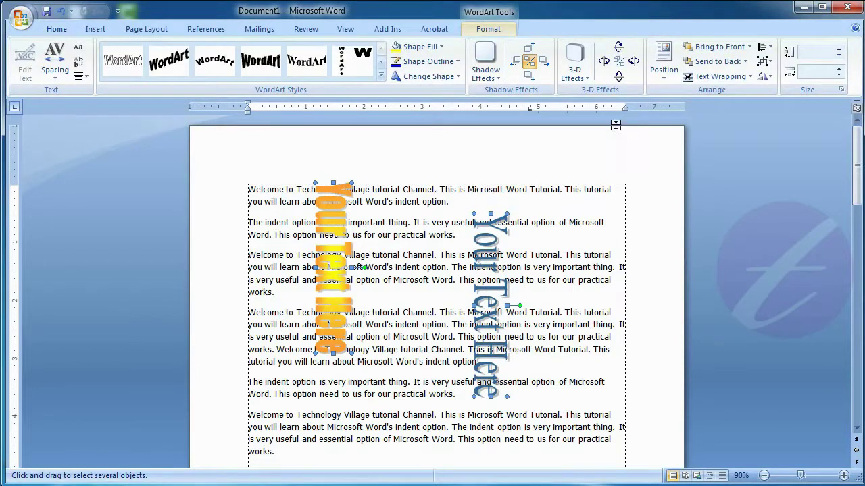
{"action": "left_click", "coordinate": [768, 47]}
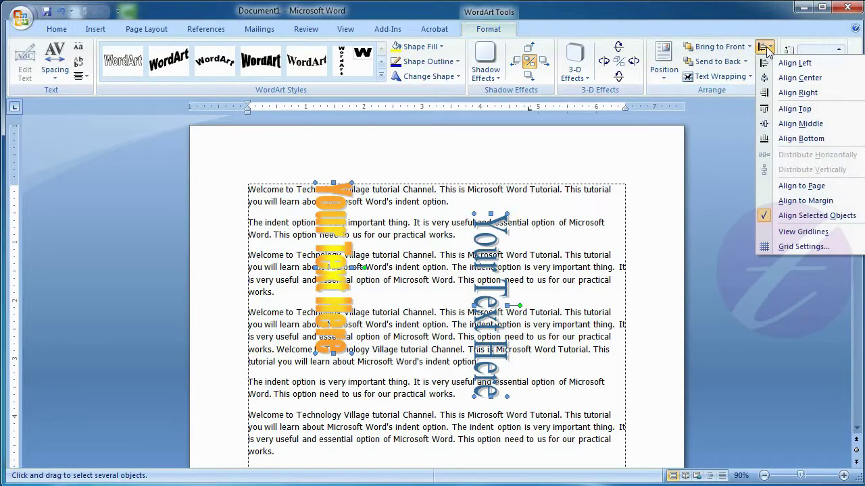
{"action": "left_click", "coordinate": [810, 111]}
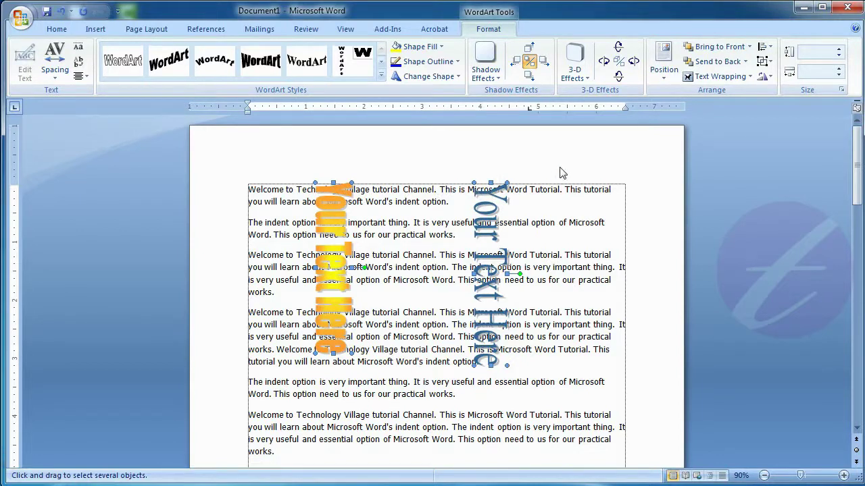
{"action": "left_click", "coordinate": [766, 46]}
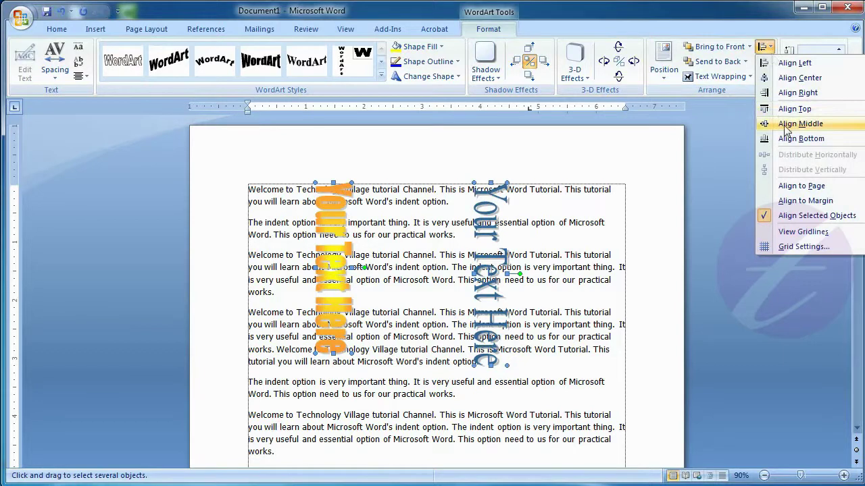
{"action": "left_click", "coordinate": [802, 140]}
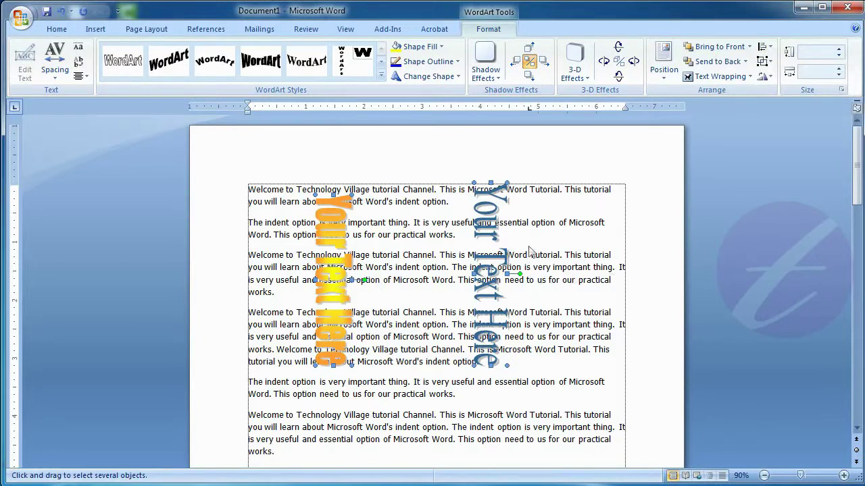
{"action": "left_click", "coordinate": [546, 225]}
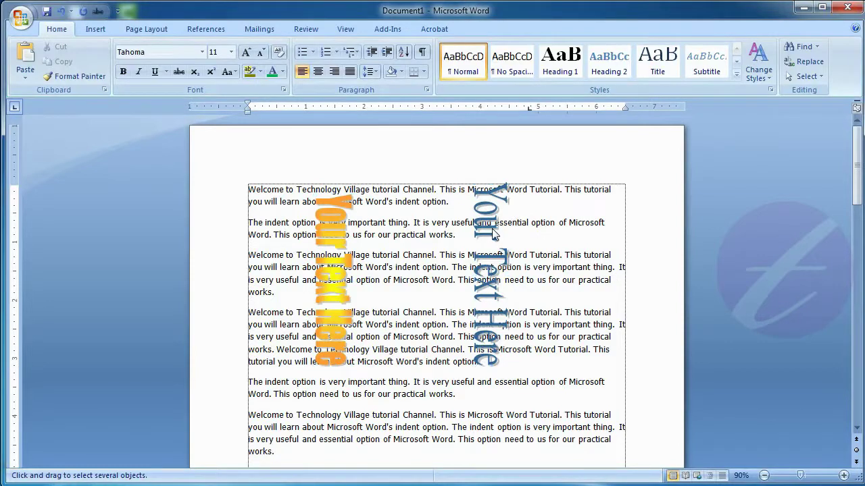
Drag the orange WordArt right and the blue one left beside it, then select both
{"action": "left_click", "coordinate": [492, 237]}
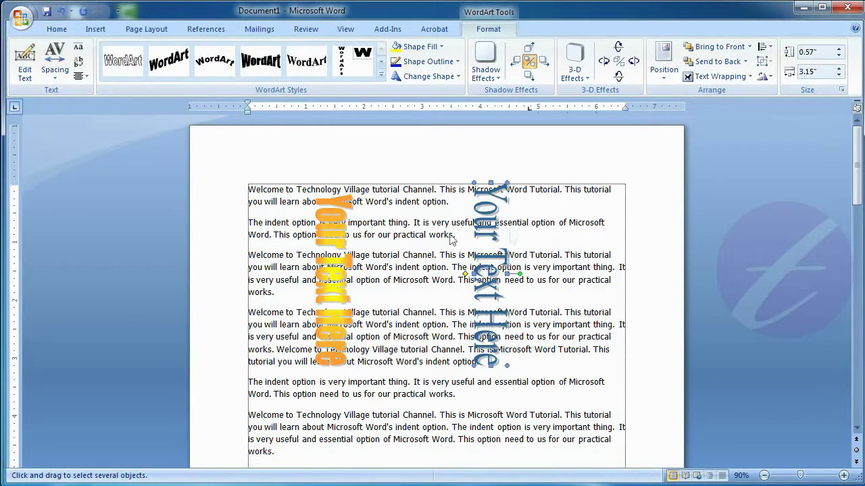
{"action": "left_click", "coordinate": [344, 260]}
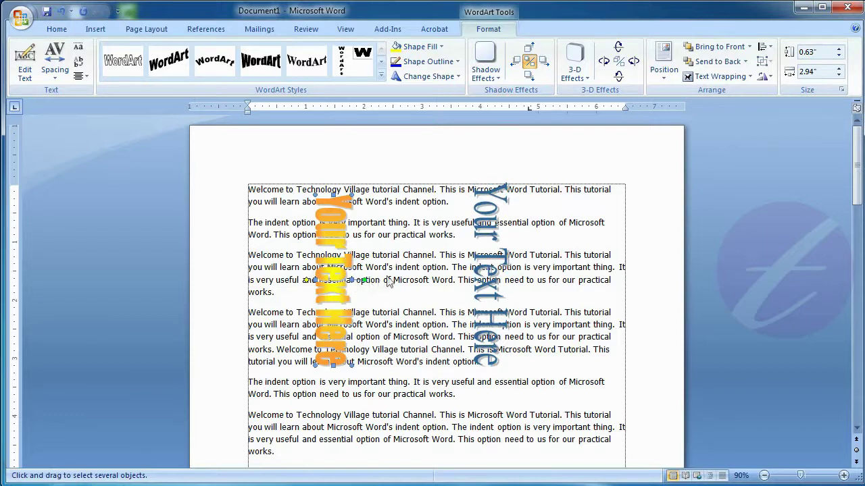
{"action": "left_click_drag", "start_coordinate": [331, 244], "coordinate": [385, 239]}
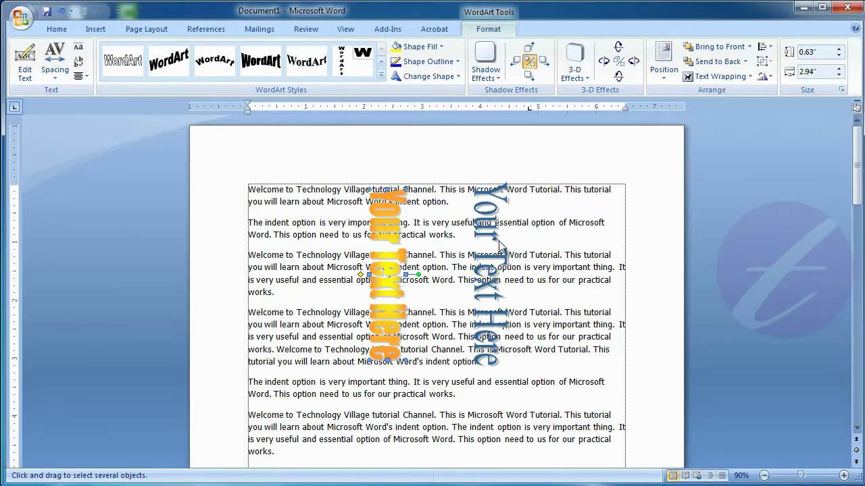
{"action": "left_click_drag", "start_coordinate": [495, 235], "coordinate": [476, 243]}
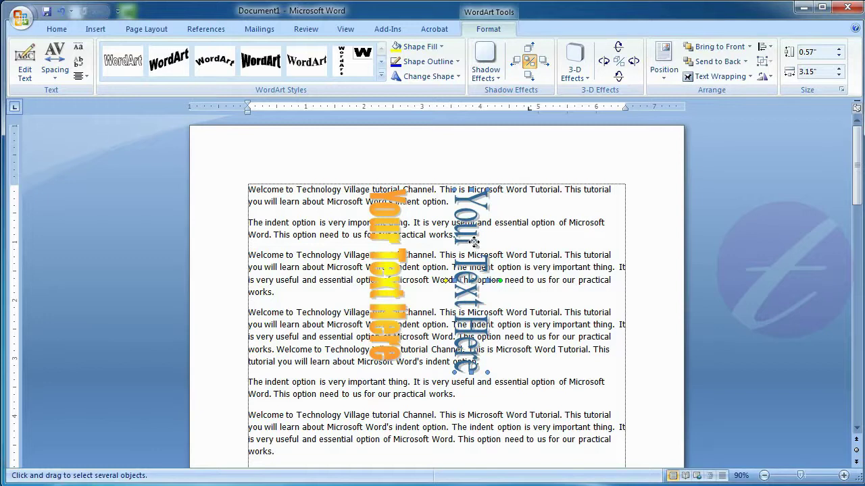
{"action": "left_click", "coordinate": [394, 238], "text": "shift"}
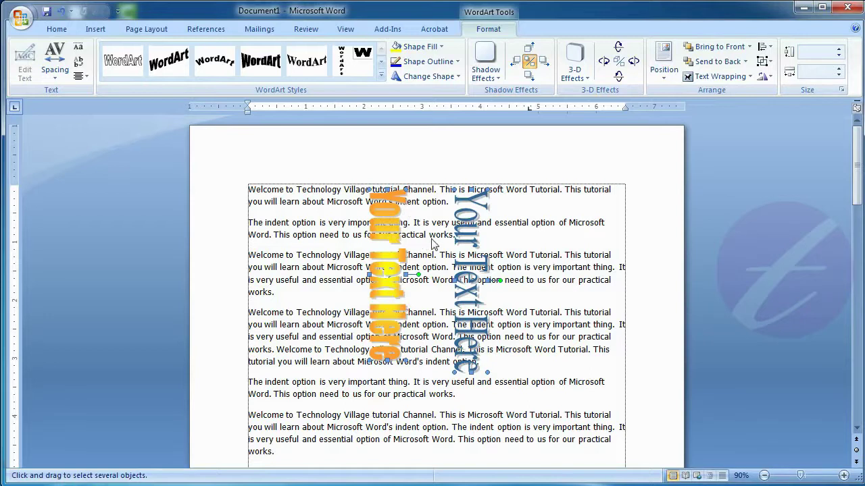
Group the orange and blue WordArts into a single object
{"action": "left_click", "coordinate": [764, 66]}
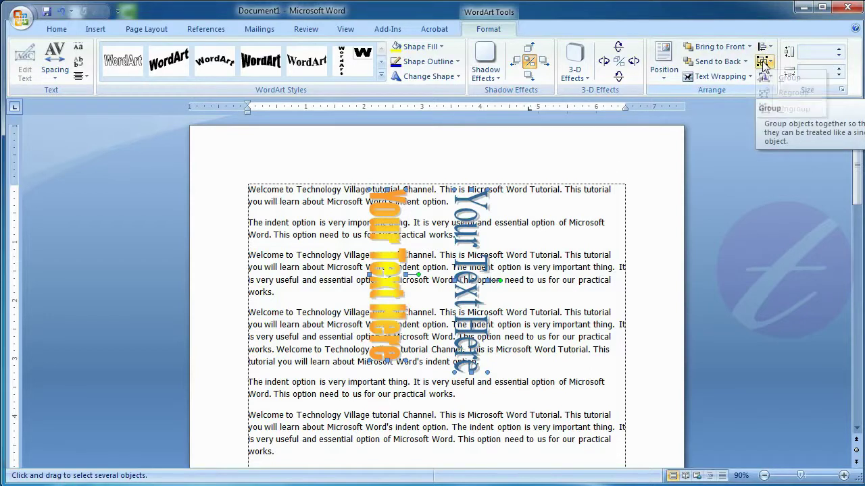
{"action": "left_click", "coordinate": [789, 79]}
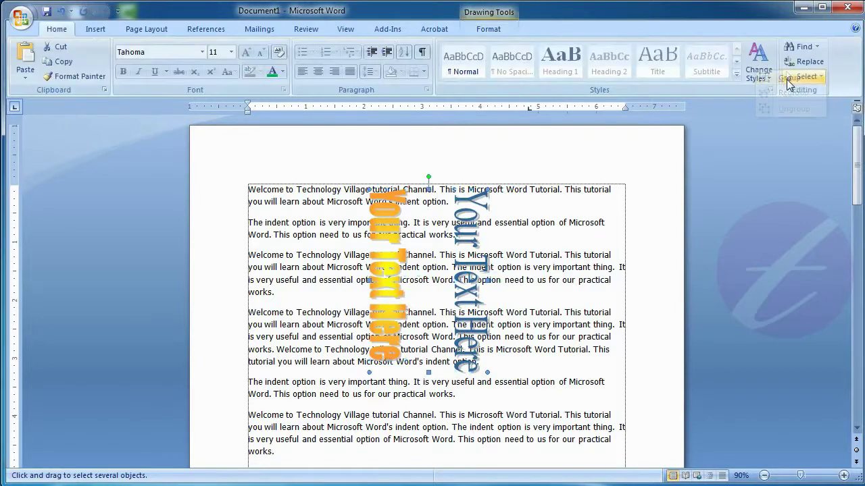
{"action": "left_click", "coordinate": [514, 259]}
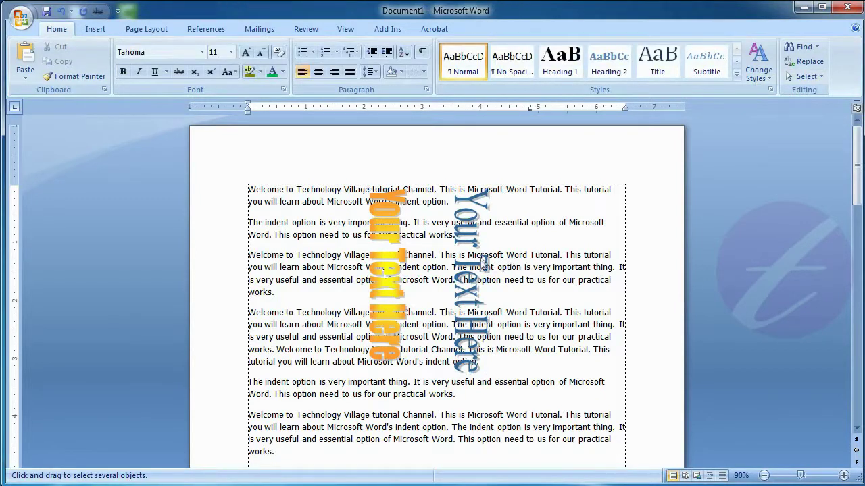
Drag the WordArt group right, then back over the left side of the text
{"action": "left_click", "coordinate": [478, 267]}
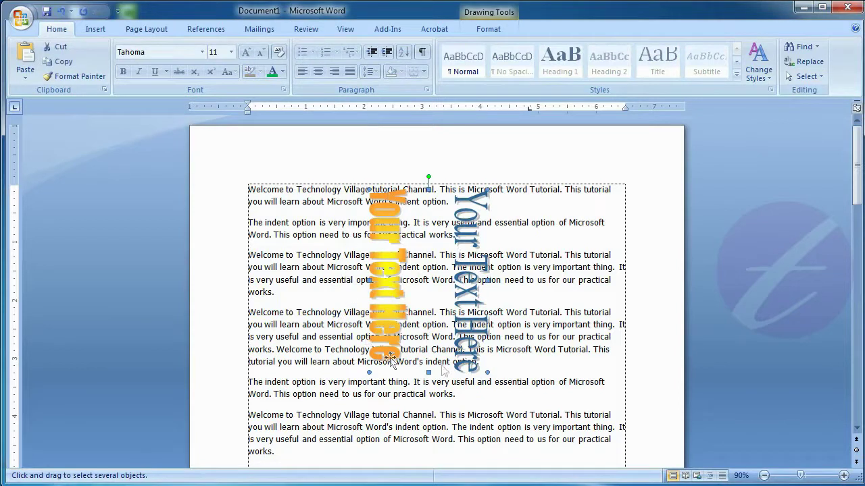
{"action": "left_click", "coordinate": [470, 271]}
{"action": "left_click_drag", "start_coordinate": [467, 264], "coordinate": [544, 260]}
{"action": "left_click_drag", "start_coordinate": [467, 253], "coordinate": [312, 246]}
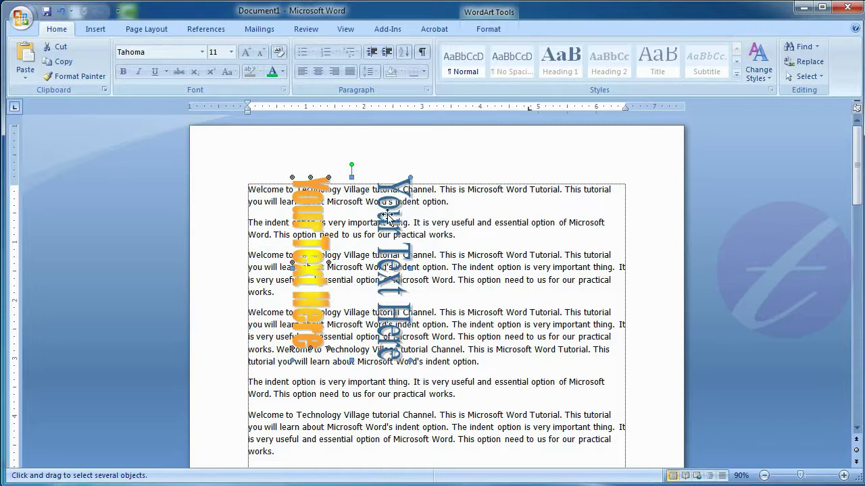
Ungroup the WordArt group into two separate WordArts
{"action": "left_click", "coordinate": [488, 29]}
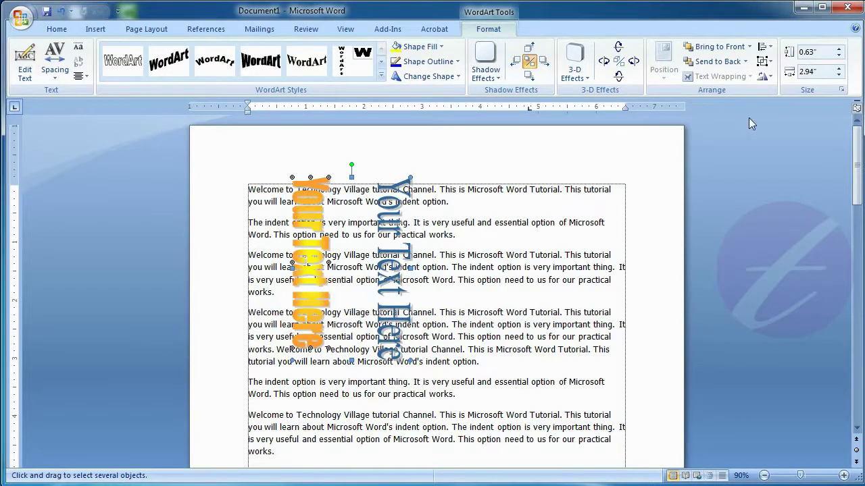
{"action": "left_click", "coordinate": [763, 62]}
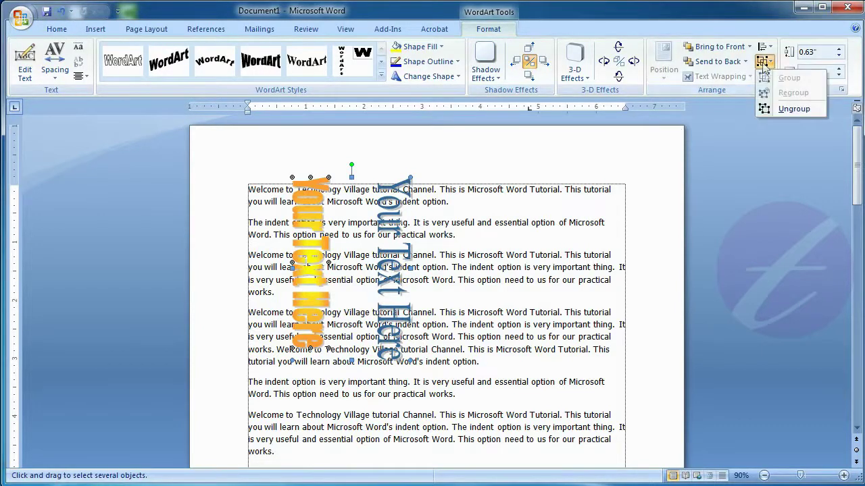
{"action": "left_click", "coordinate": [799, 113]}
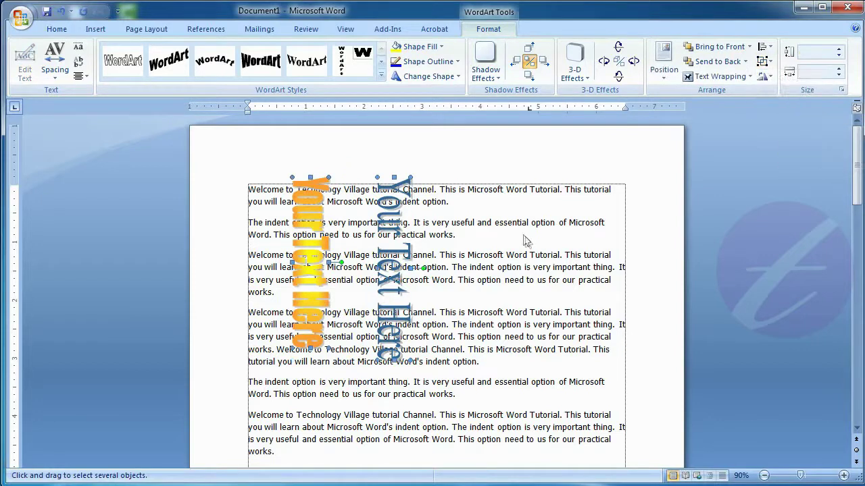
{"action": "left_click", "coordinate": [464, 247]}
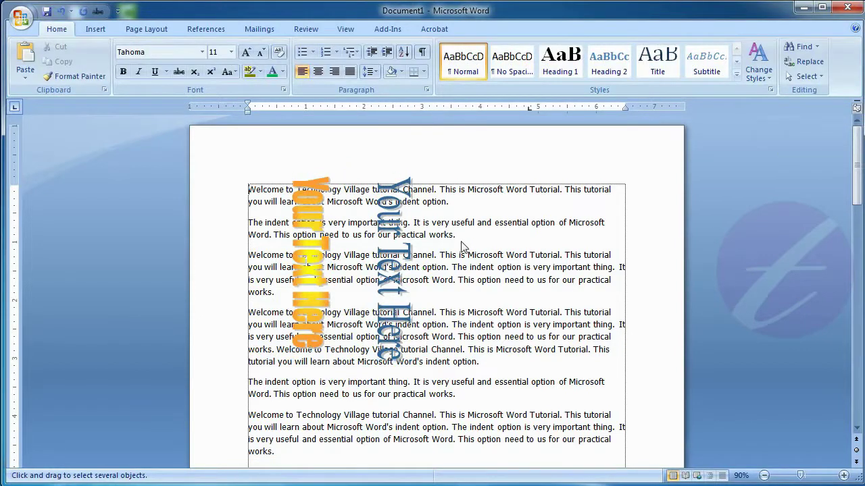
Drag the blue WordArt alone farther right, then deselect it
{"action": "left_click", "coordinate": [399, 233]}
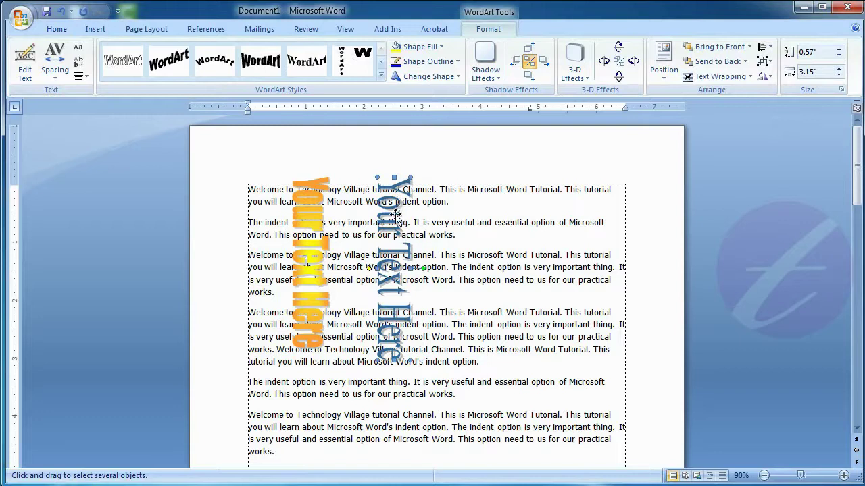
{"action": "left_click_drag", "start_coordinate": [395, 214], "coordinate": [483, 221]}
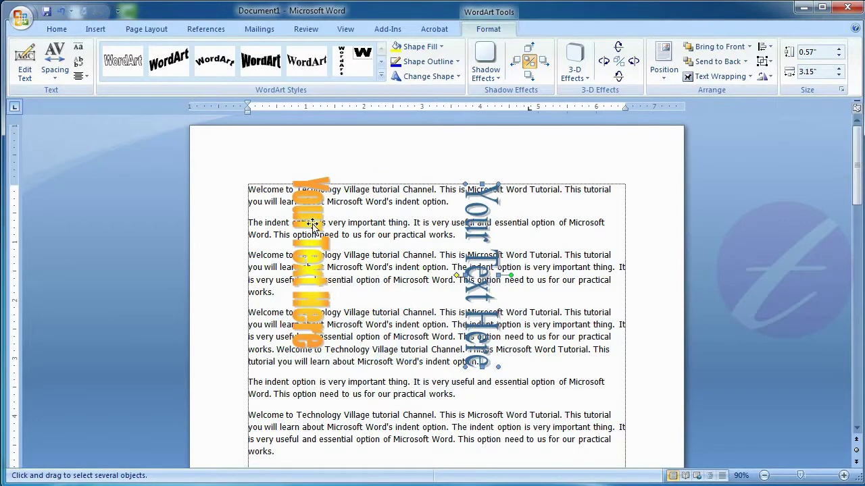
{"action": "left_click", "coordinate": [455, 270]}
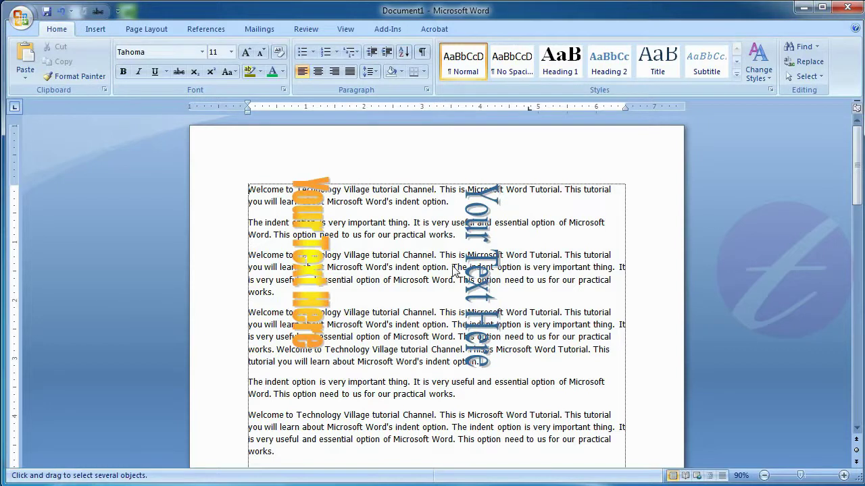